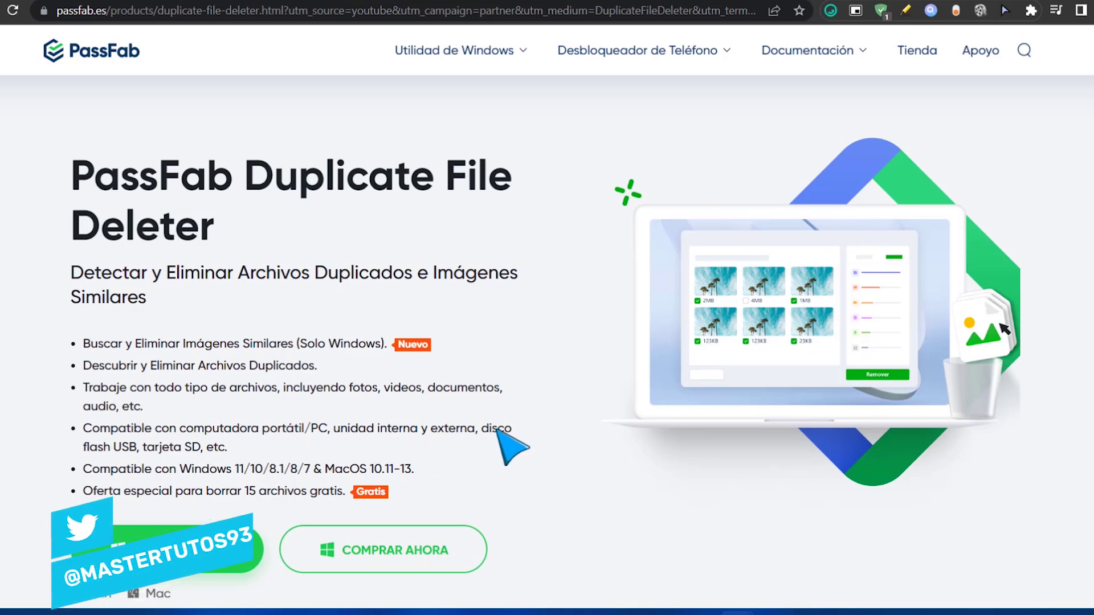
Step: Review the PassFab Duplicate File Deleter product page, including its highlighted functions, supported file types and technical specifications
scroll(512, 448, down, 20)
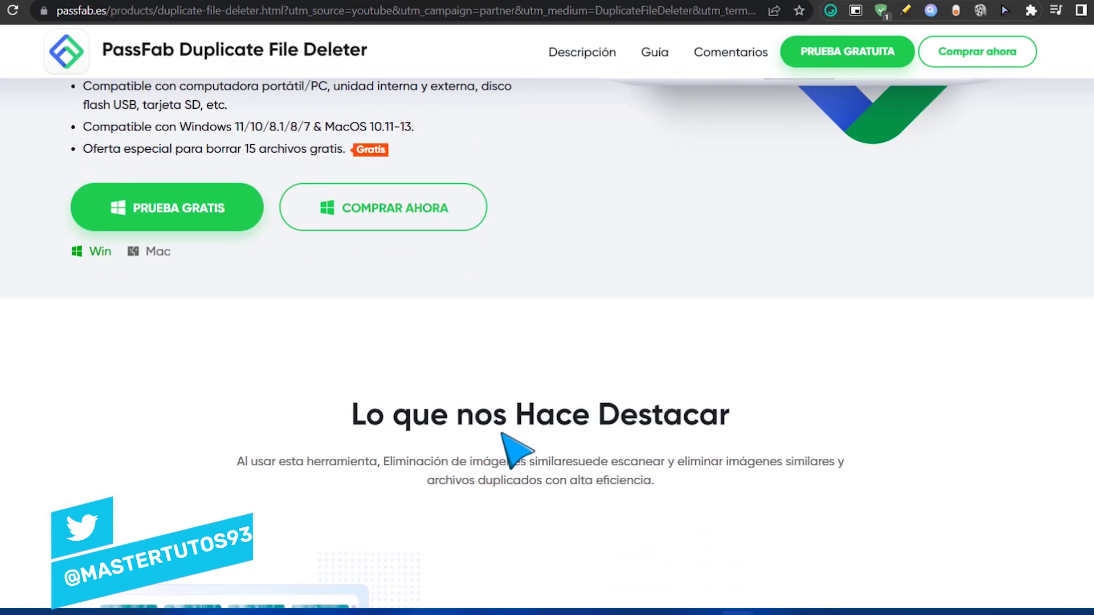
scroll(506, 439, down, 1)
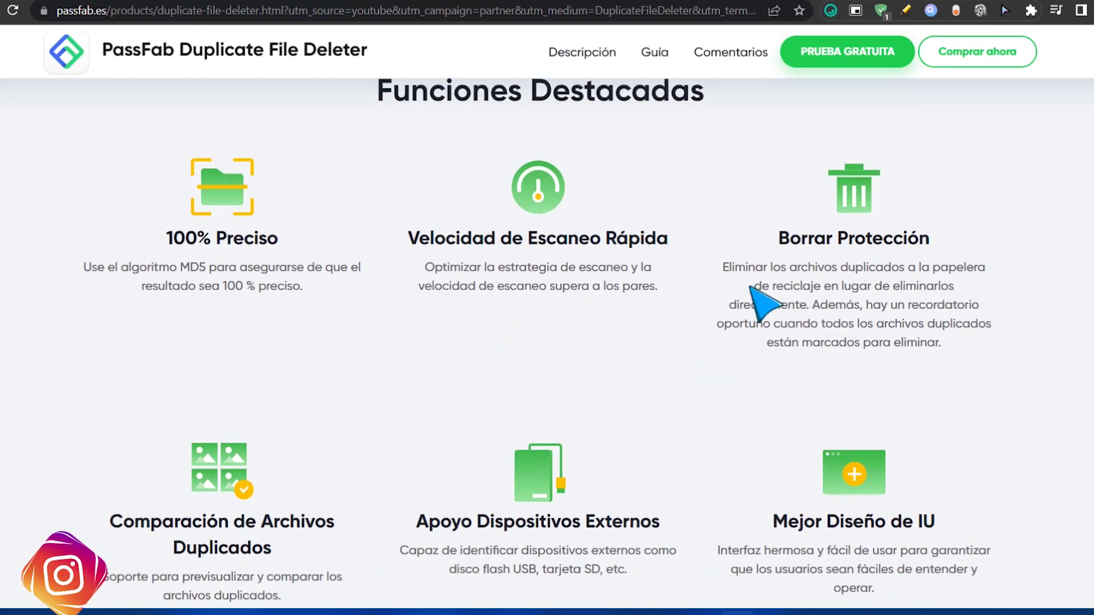
scroll(655, 408, down, 3)
scroll(664, 395, down, 3)
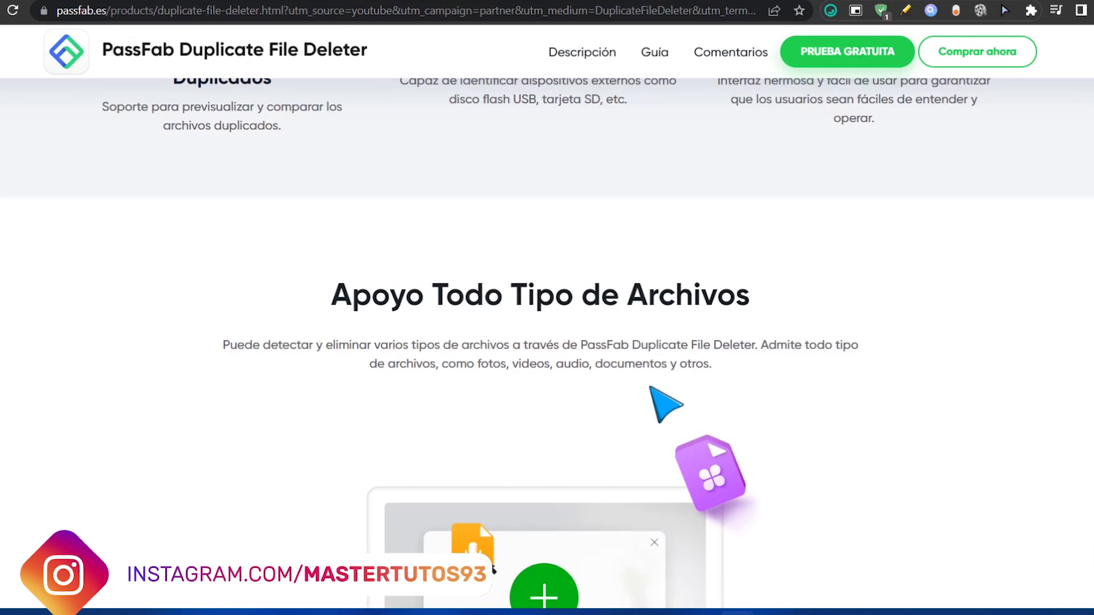
scroll(664, 404, down, 5)
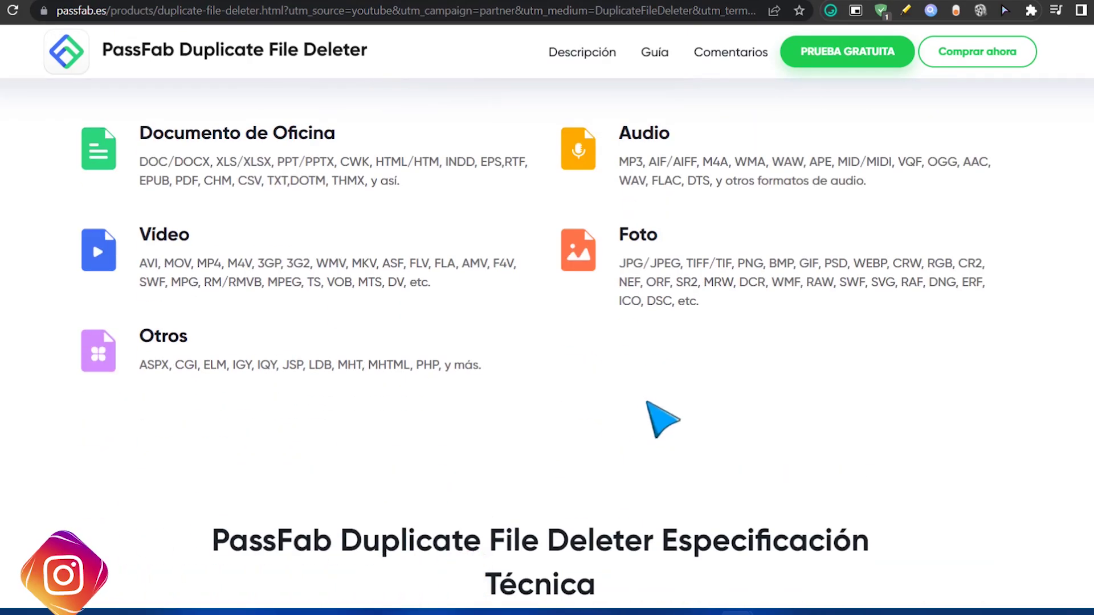
scroll(662, 418, down, 6)
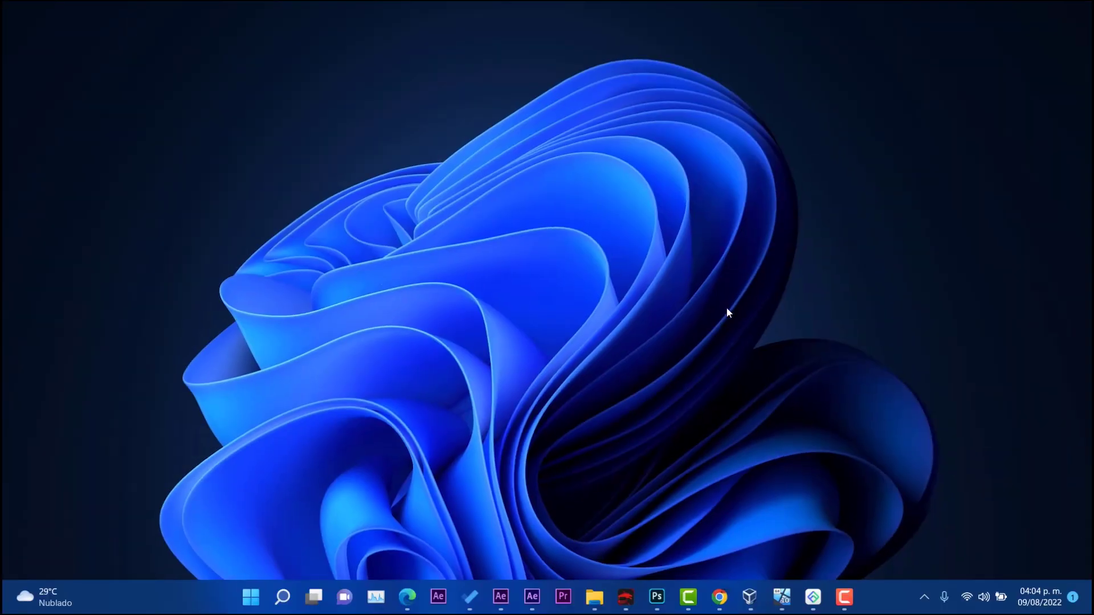
Step: Switch to PassFab Duplicate File Deleter and add the Descargas folder as a scan location
click(813, 596)
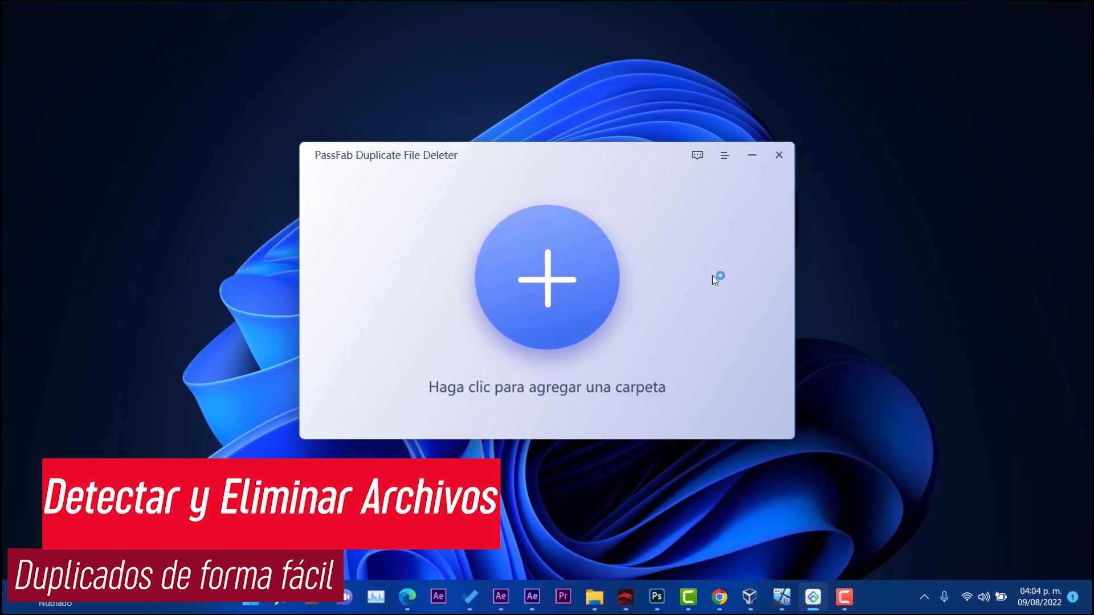
click(598, 310)
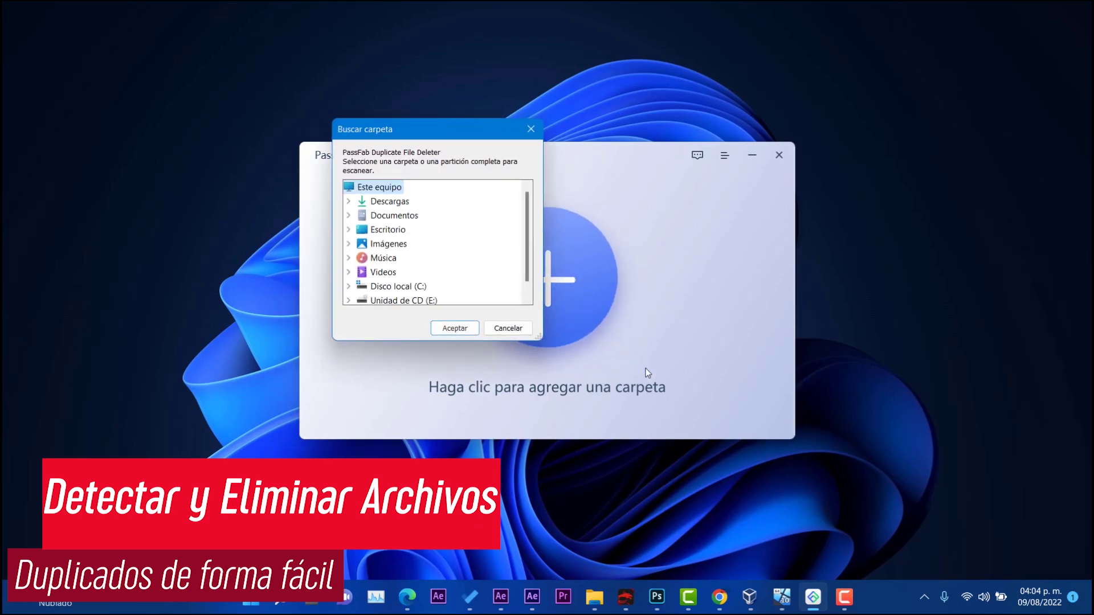
double_click(389, 203)
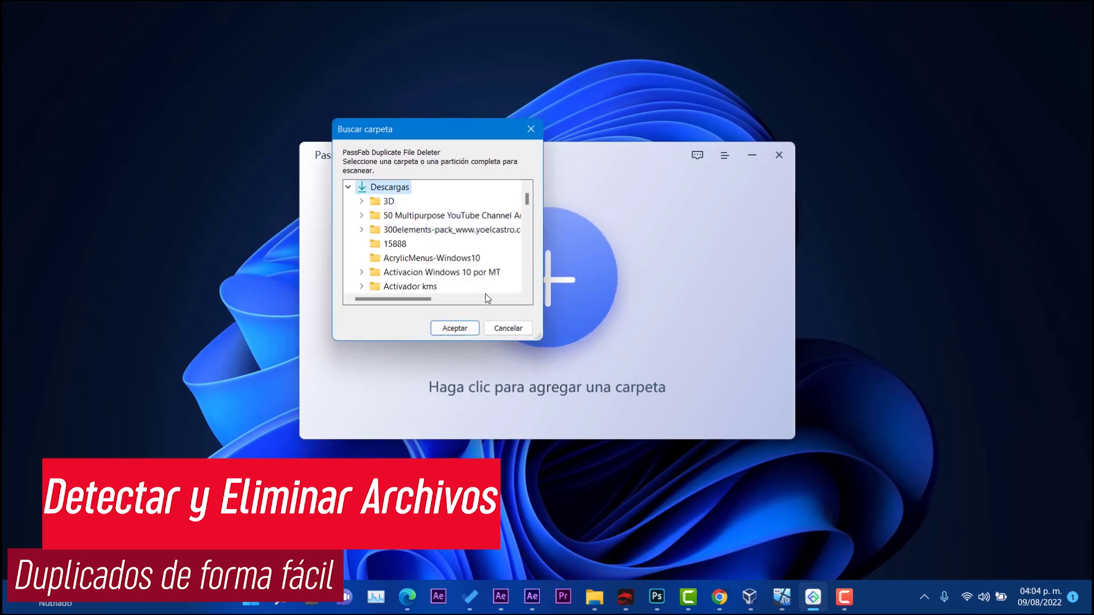
click(450, 328)
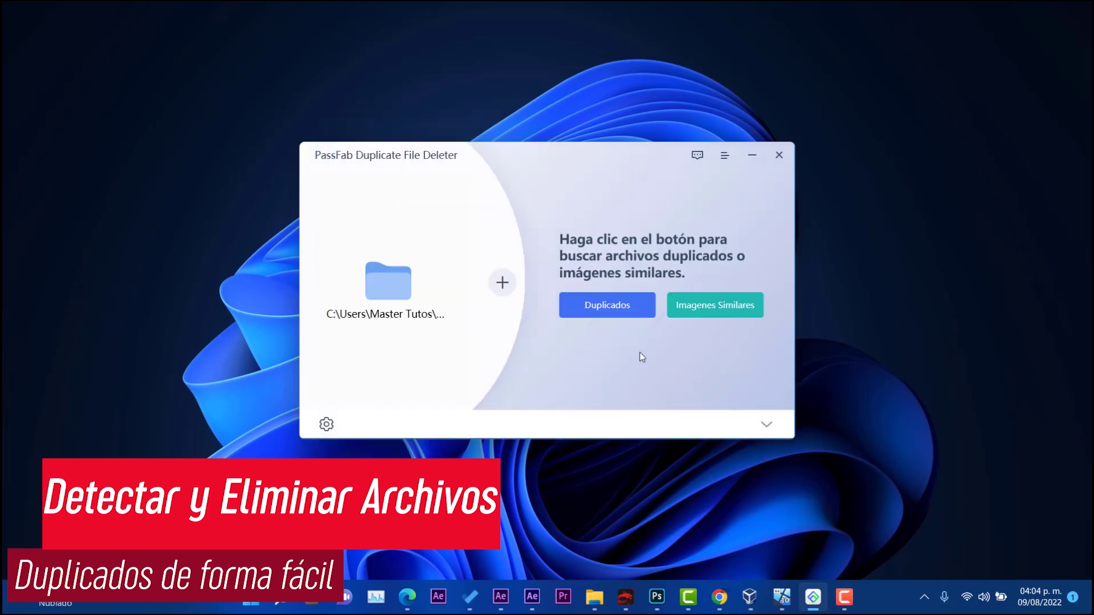
Step: Add the Documentos folder as a second scan location
click(501, 294)
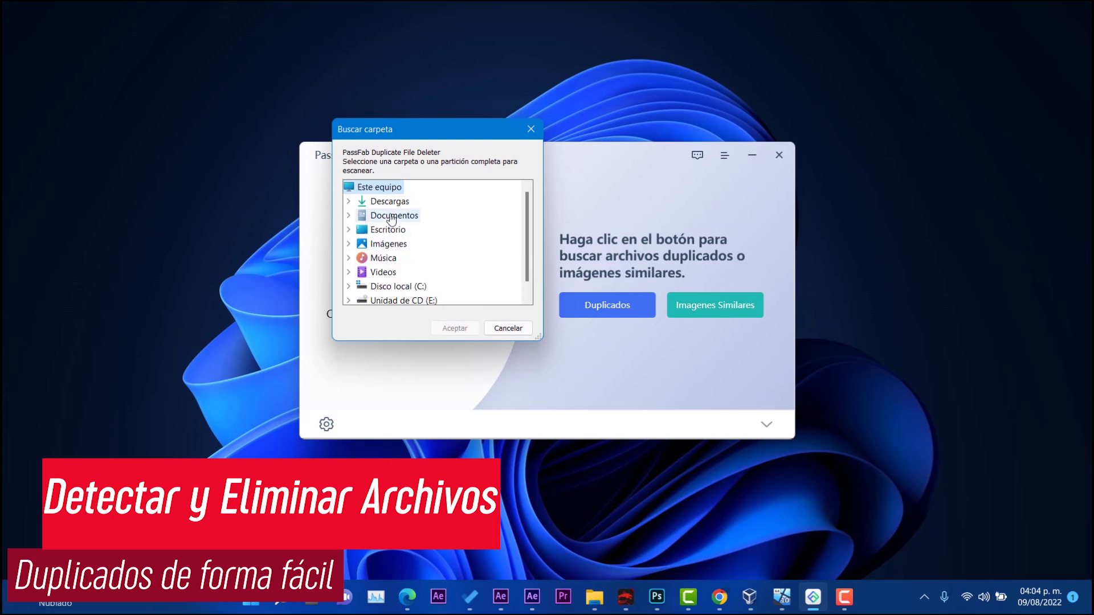
scroll(446, 285, down, 1)
scroll(446, 285, up, 1)
double_click(376, 215)
click(453, 328)
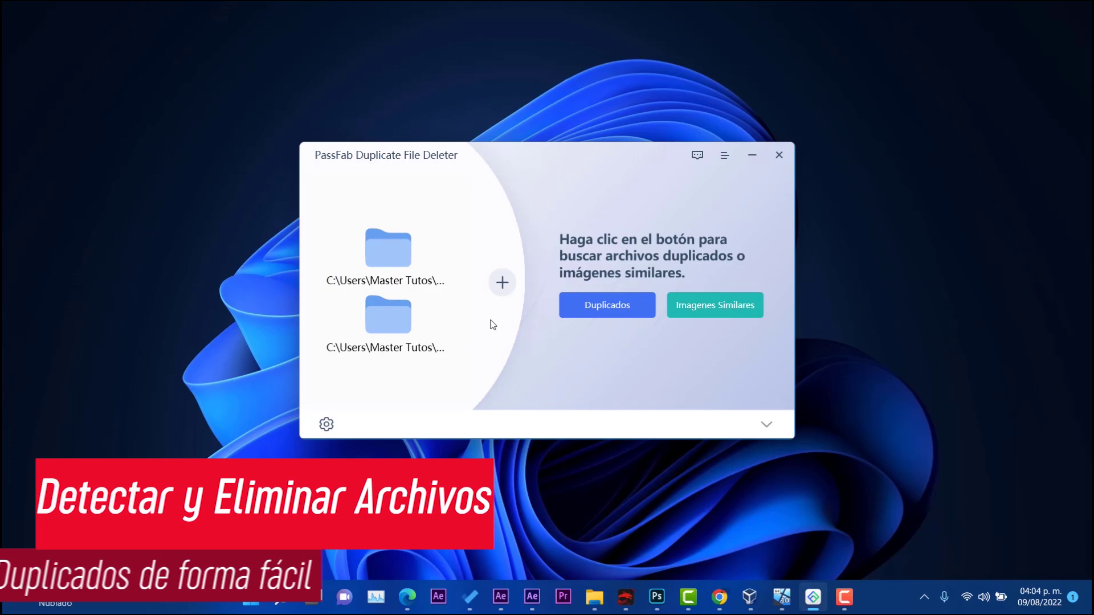
Step: Examine the scan settings for file size, deletion method, ignored items and duplicate file matching, then collapse them
click(623, 302)
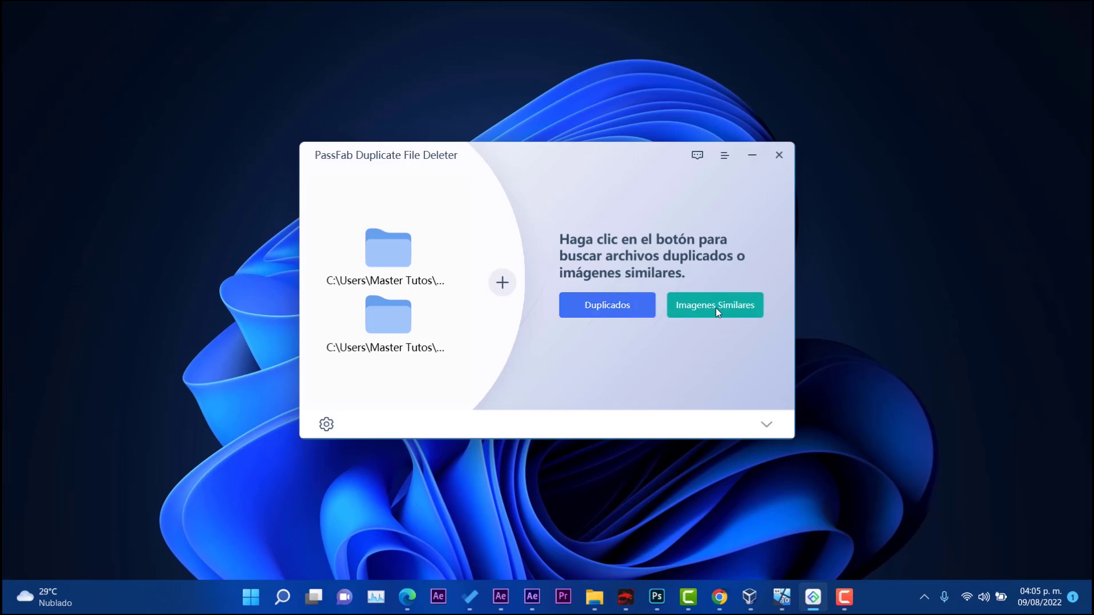
click(326, 425)
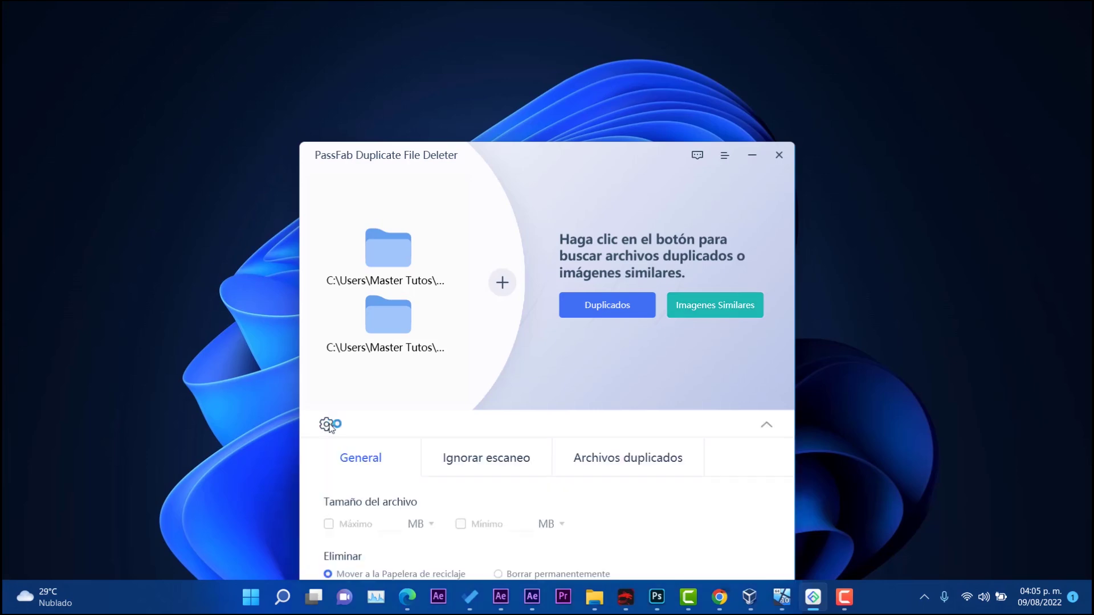
drag(544, 157, 526, 52)
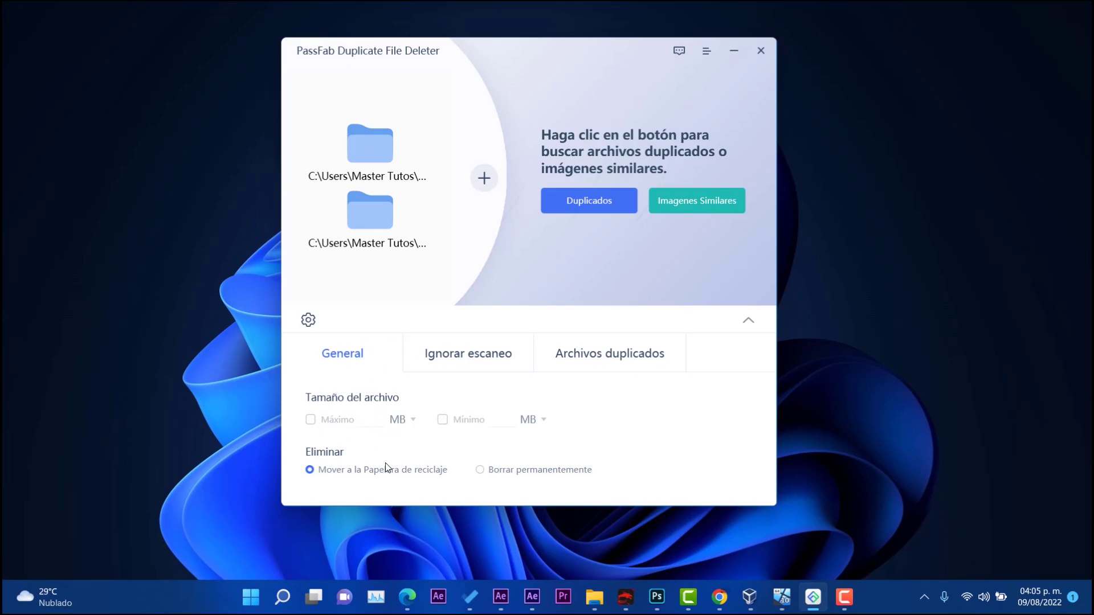
click(460, 352)
click(597, 364)
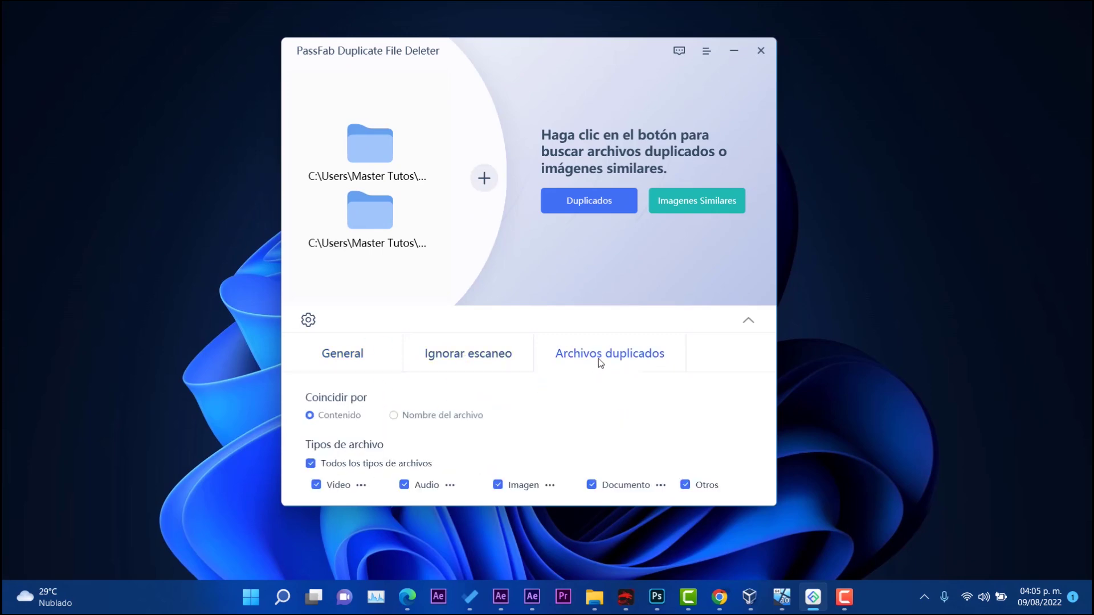
click(341, 354)
click(307, 319)
drag(546, 52, 548, 122)
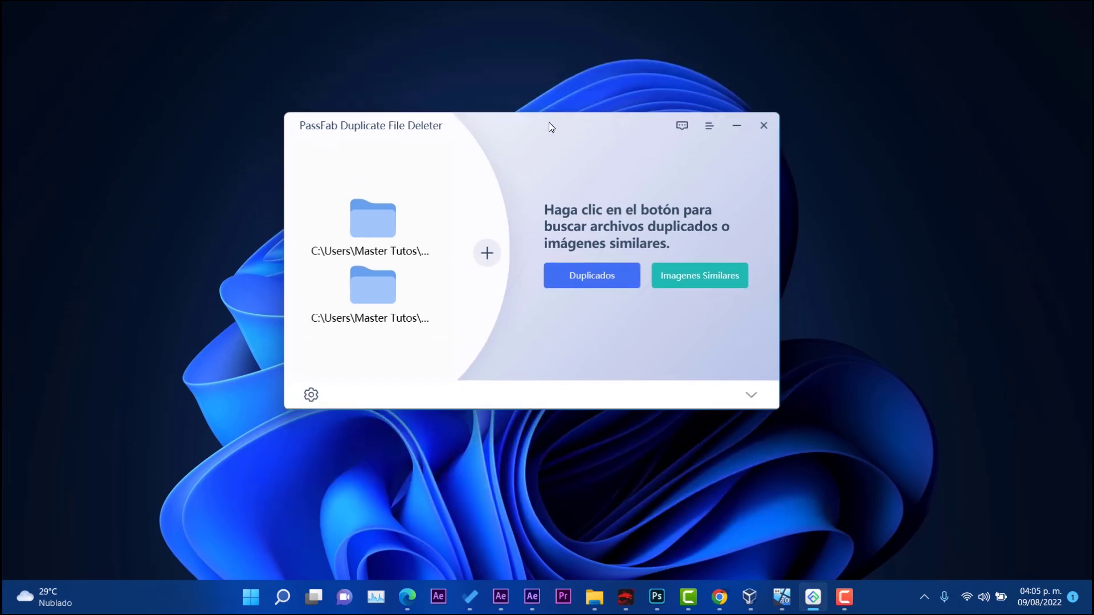
Step: Scan the two added folders for duplicate files
click(599, 285)
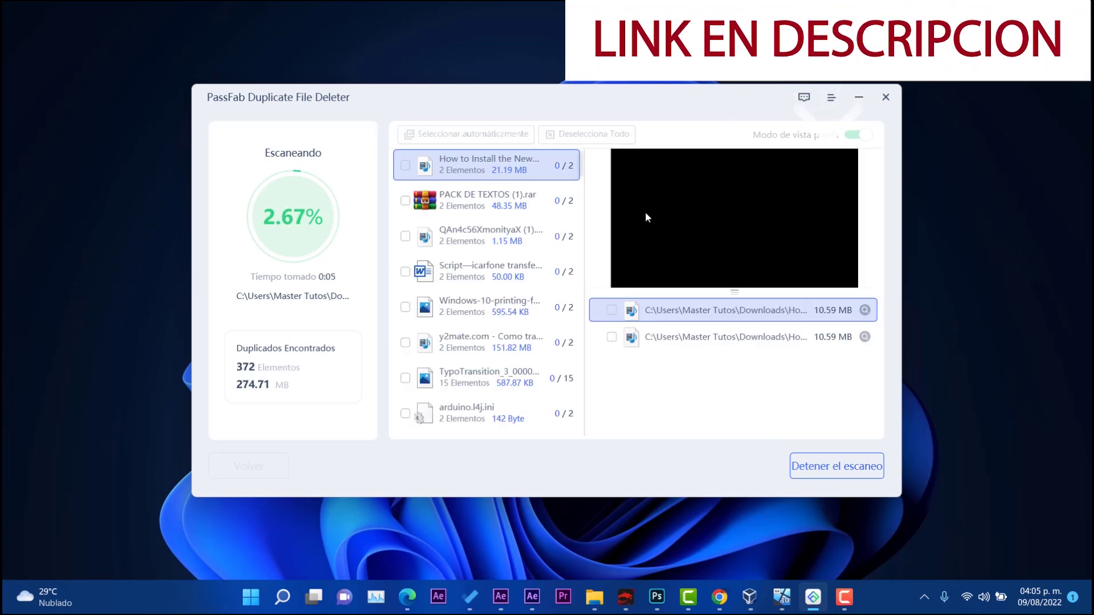
mouse_move(753, 263)
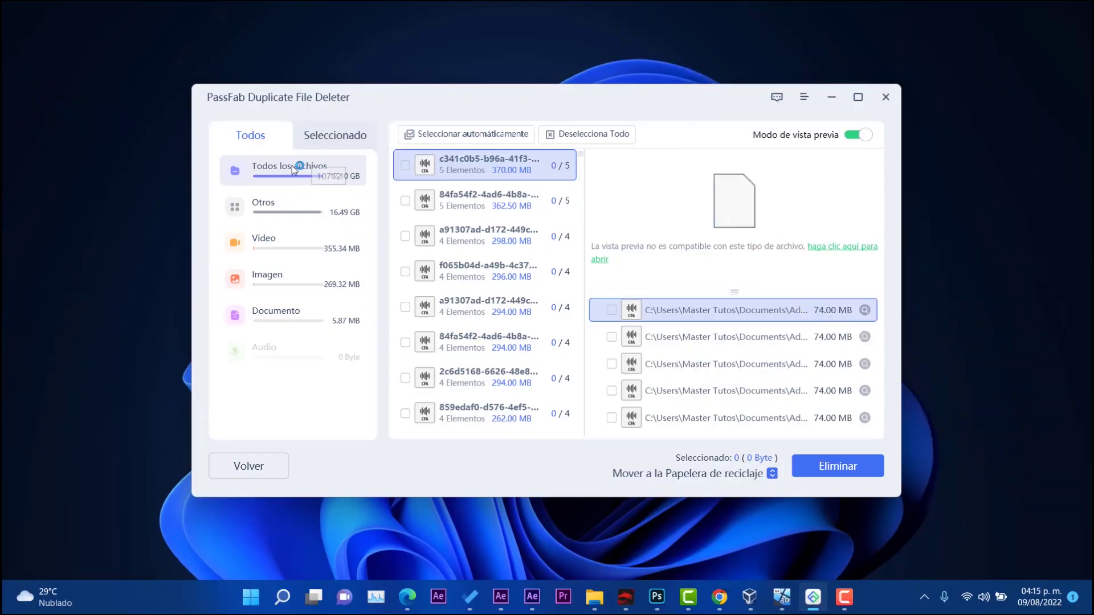
Step: Compare the view of all found duplicates with the view of selected items
click(336, 146)
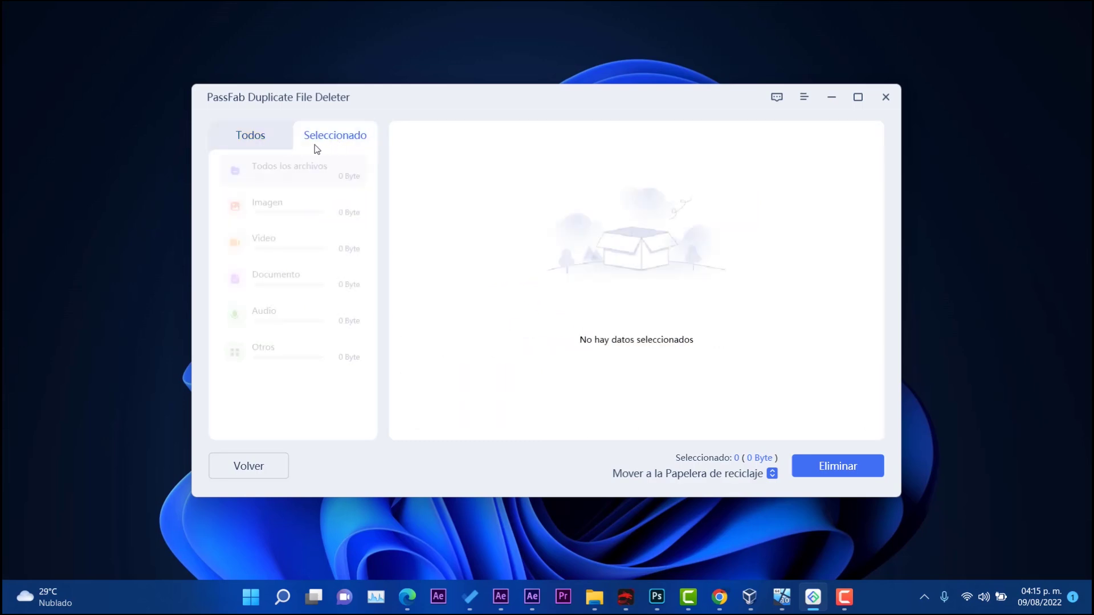
click(267, 135)
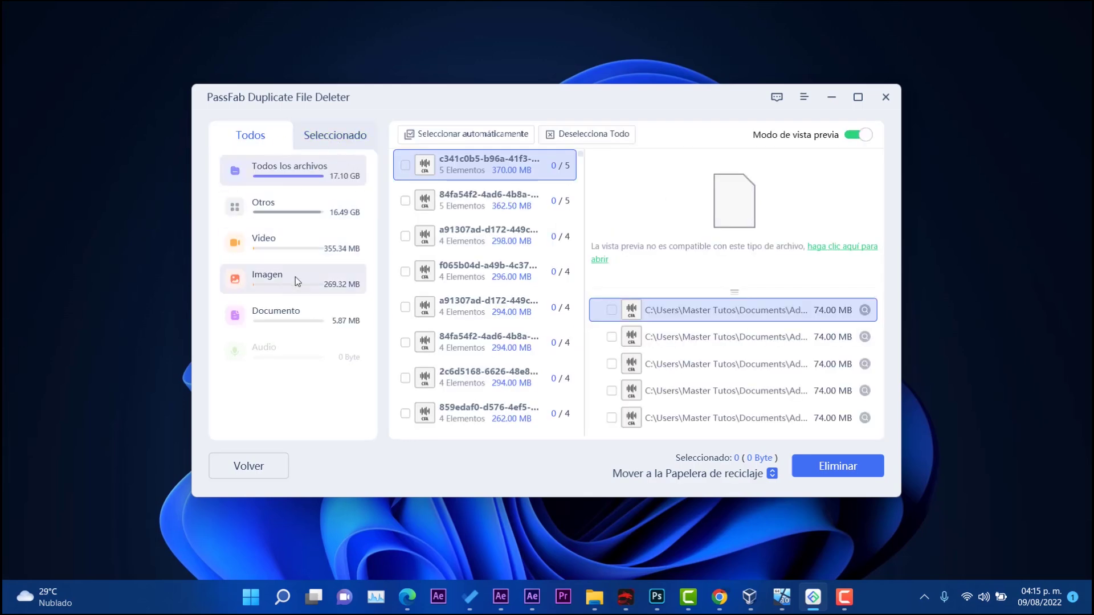
click(337, 143)
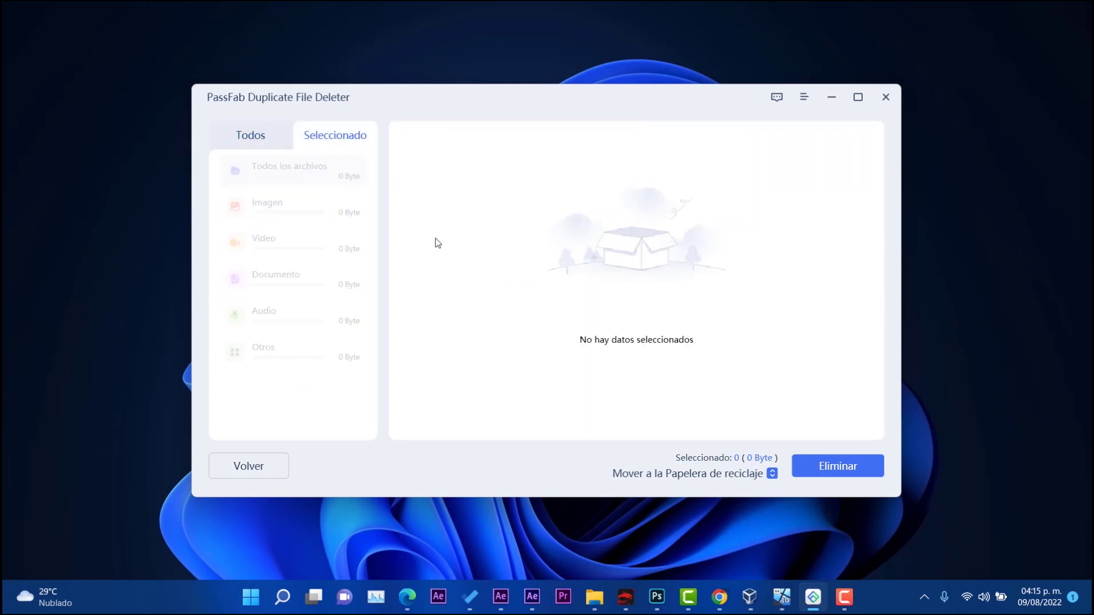
click(257, 140)
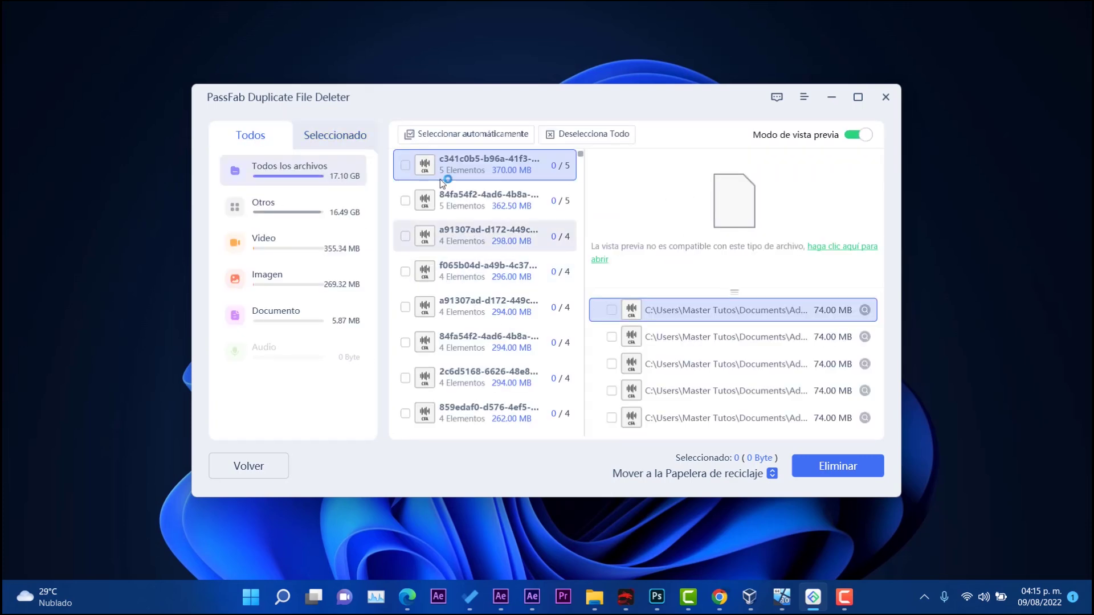
Step: Browse the duplicate images and preview Small_Grime.png, Particle 2_00136.png and Particle 2_00190.png
click(302, 288)
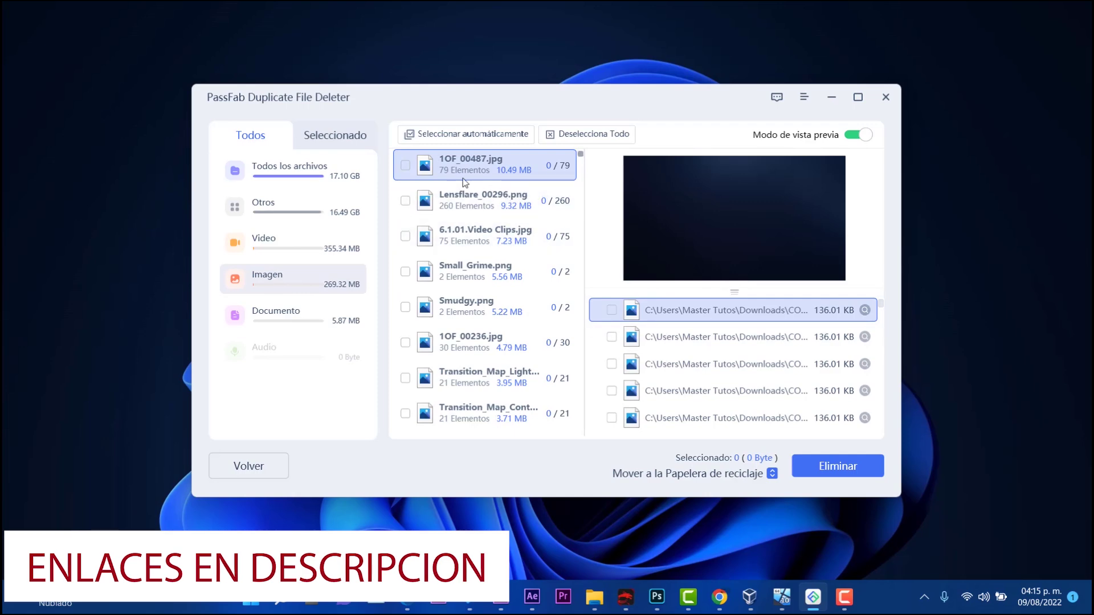
scroll(714, 342, down, 1)
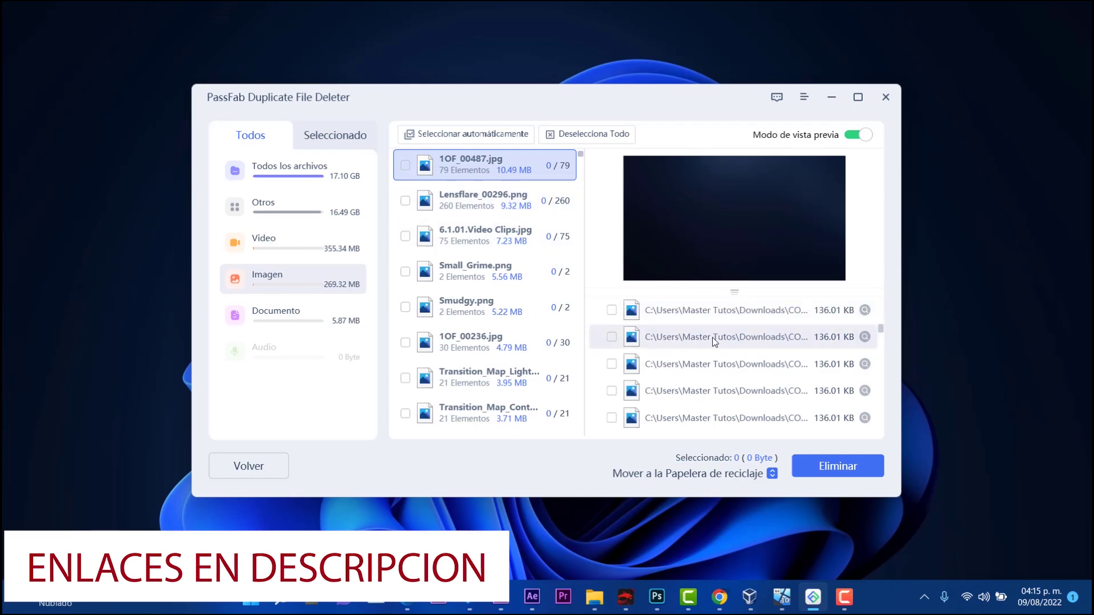
click(478, 274)
scroll(476, 296, down, 5)
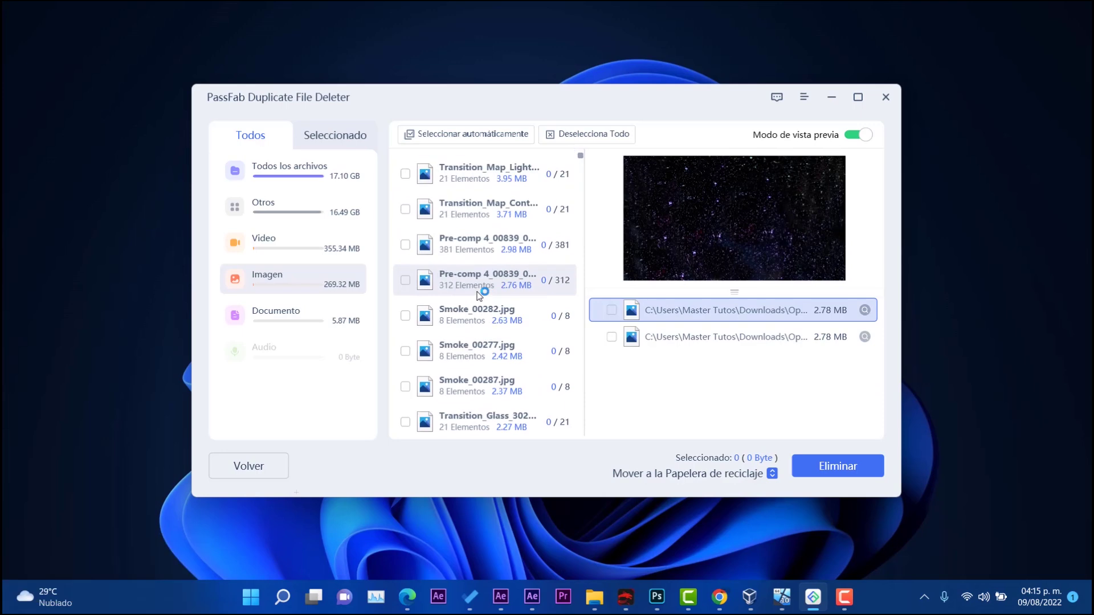
scroll(476, 305, down, 3)
drag(581, 174, 580, 358)
click(453, 259)
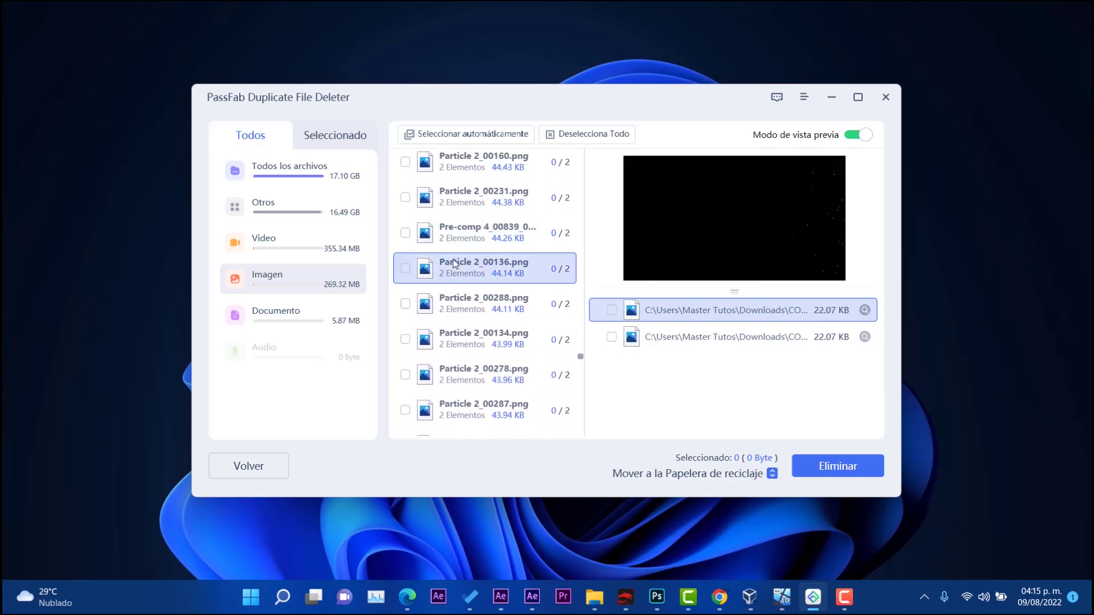
scroll(459, 271, down, 3)
click(448, 284)
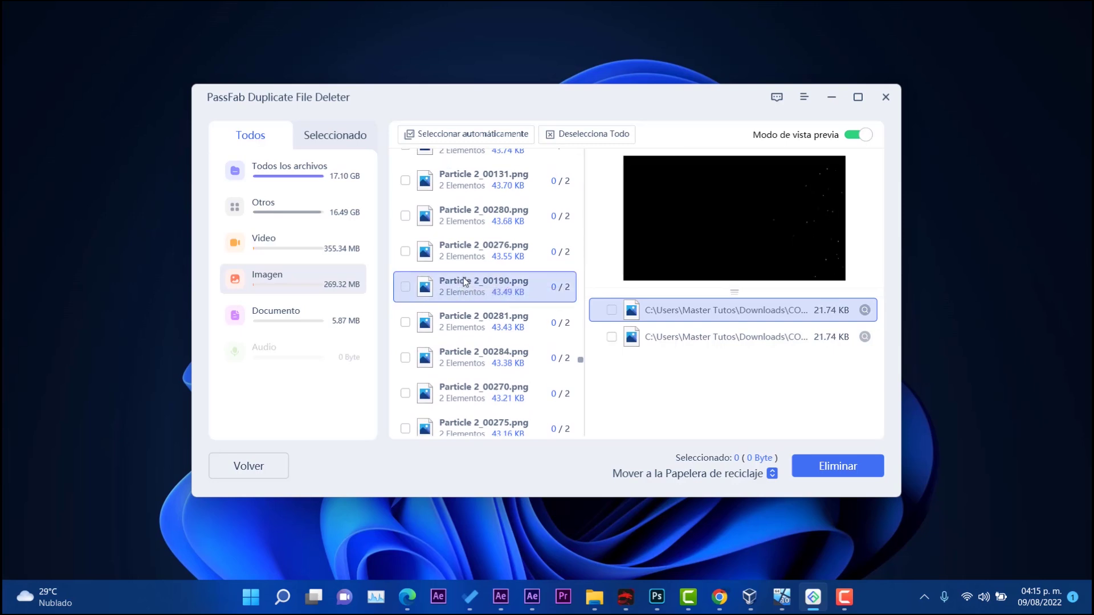
scroll(448, 283, down, 3)
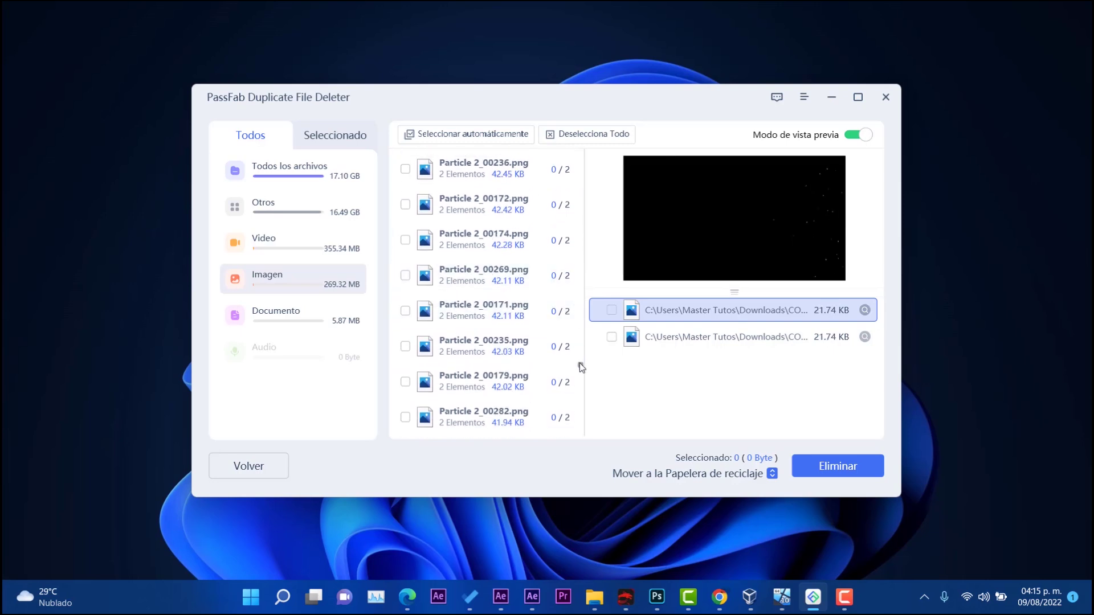
scroll(579, 361, down, 3)
drag(588, 424, 578, 347)
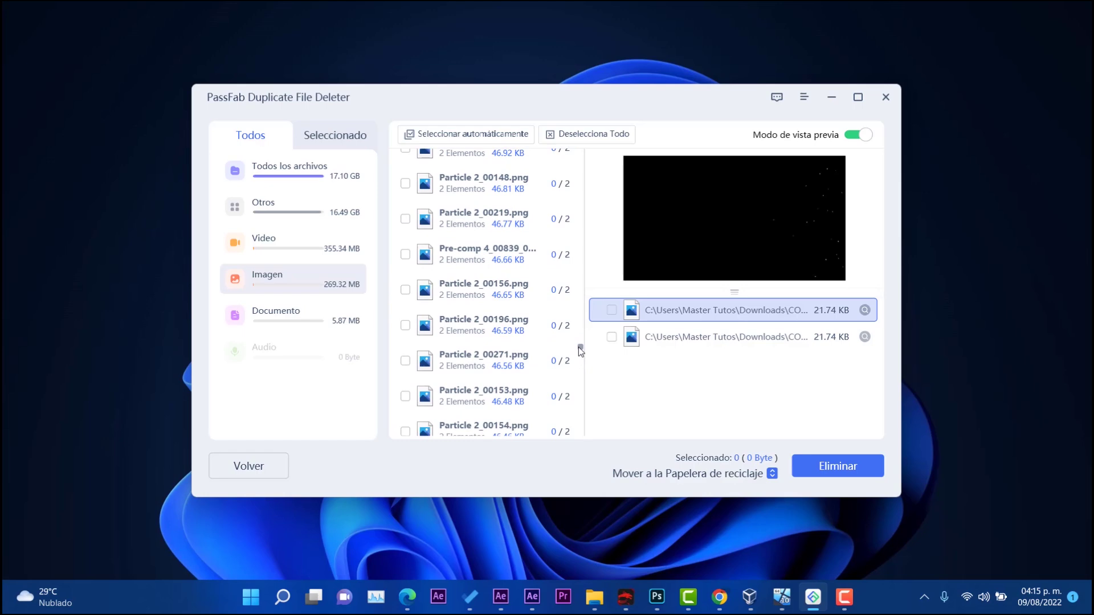
scroll(447, 239, up, 5)
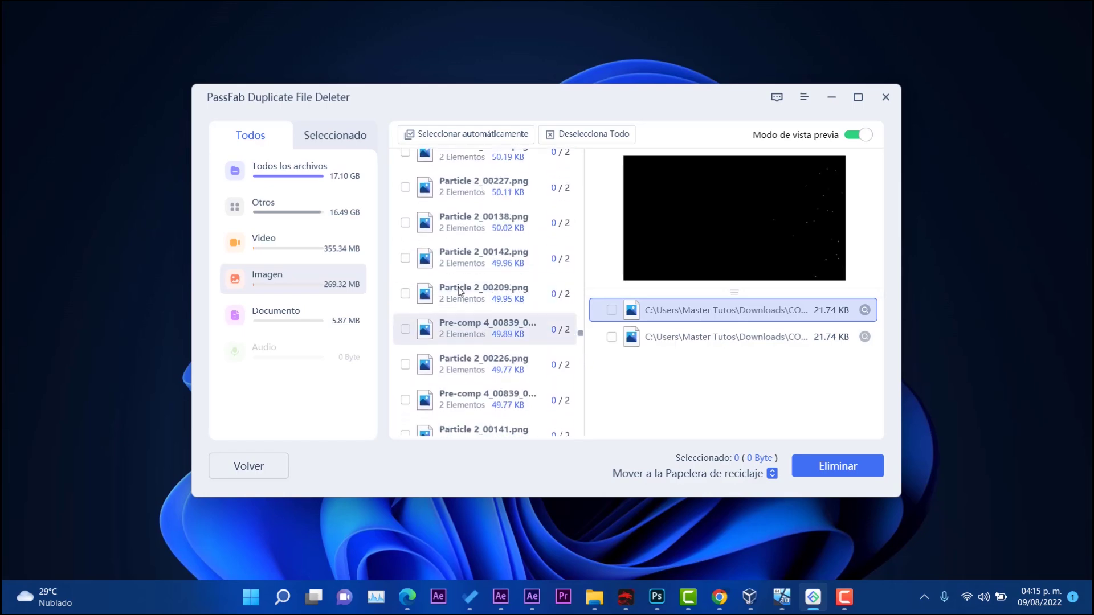
Step: Mark one duplicate copy each of Particle 2_00227.png and Particle 2_00199.png for removal
click(470, 257)
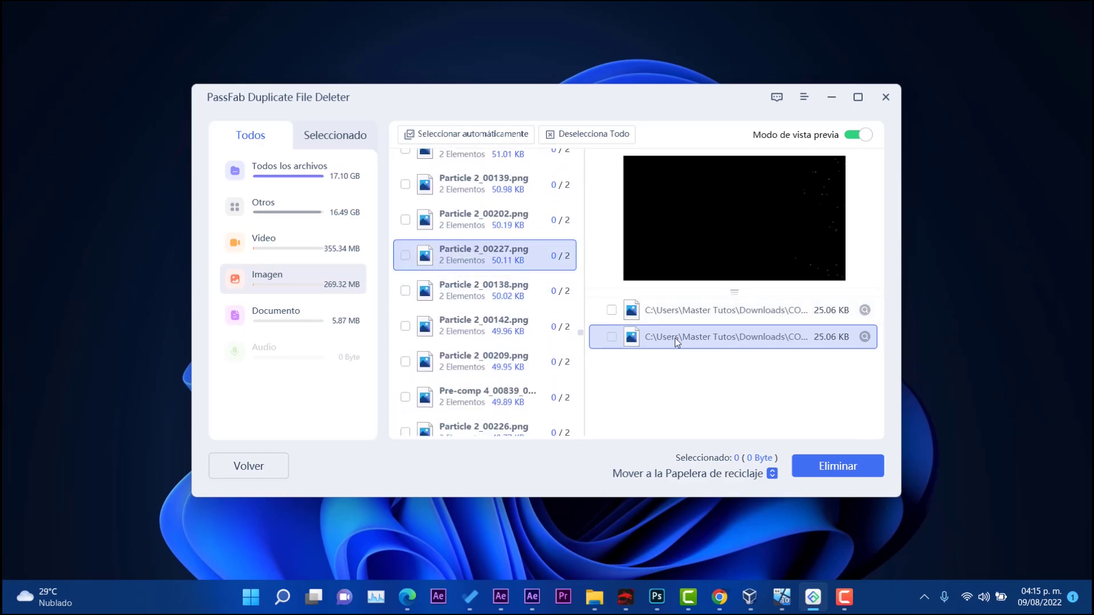
click(406, 256)
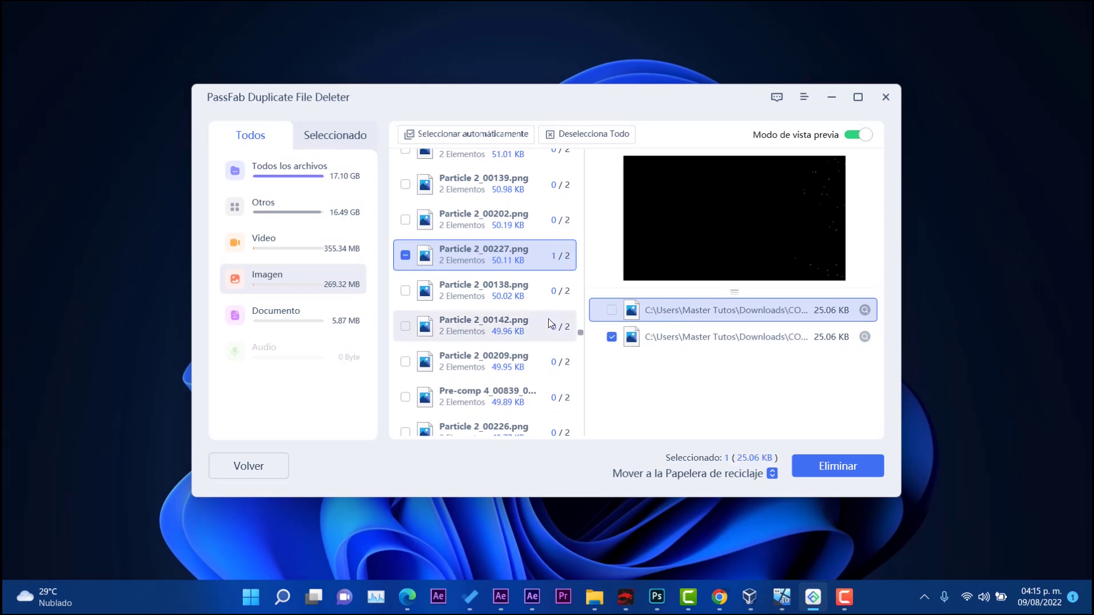
scroll(459, 346, down, 5)
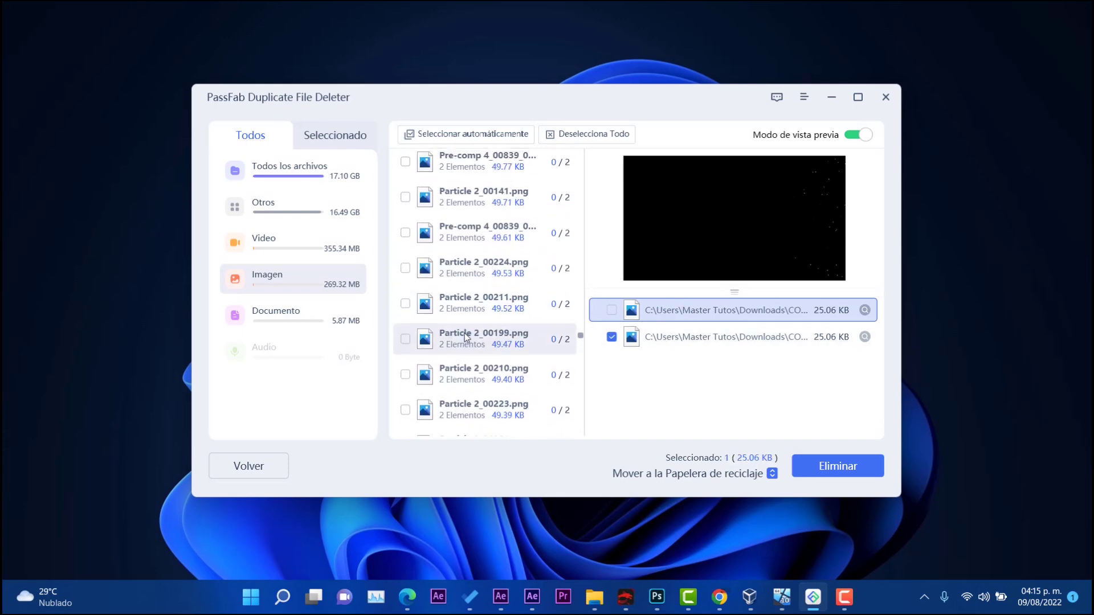
click(465, 334)
click(405, 340)
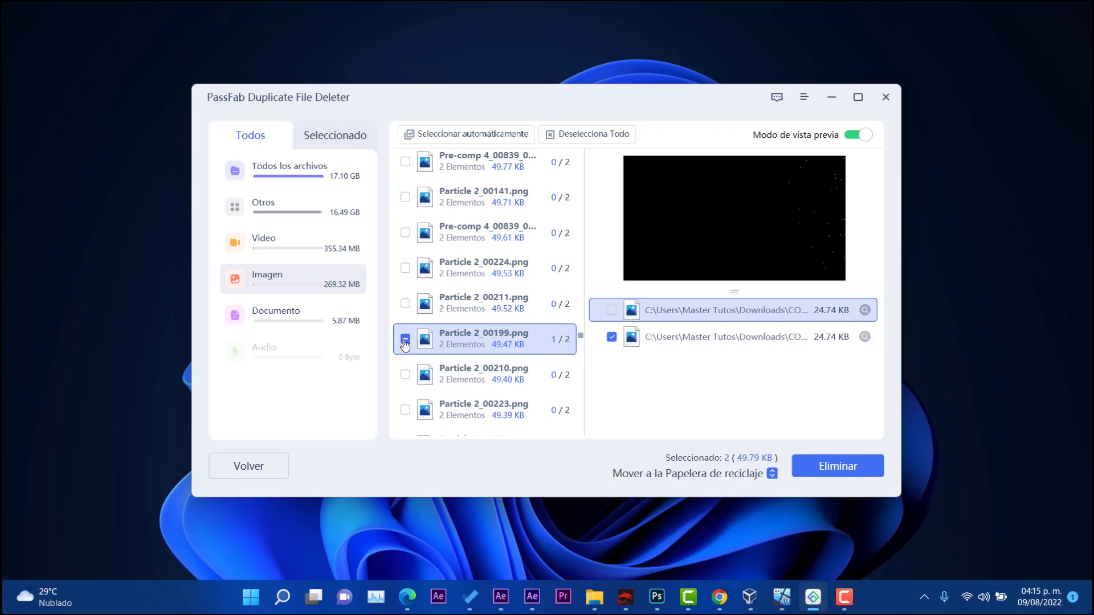
scroll(490, 336, down, 5)
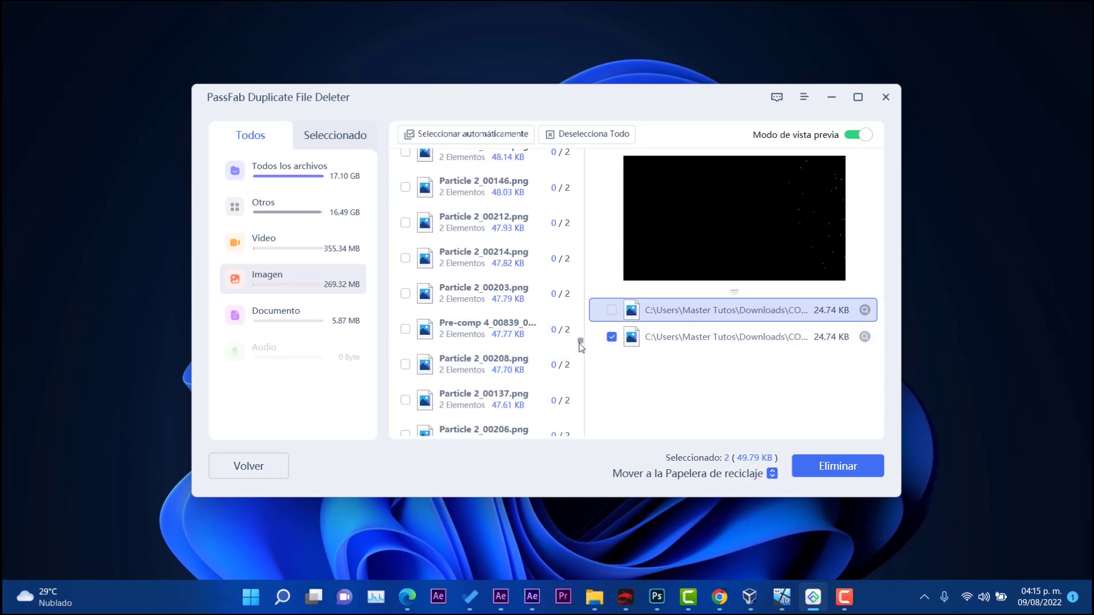
Step: Mark three of the four copies of invalid32x32.gif in the image duplicates for removal
scroll(578, 426, down, 10)
scroll(578, 426, down, 10)
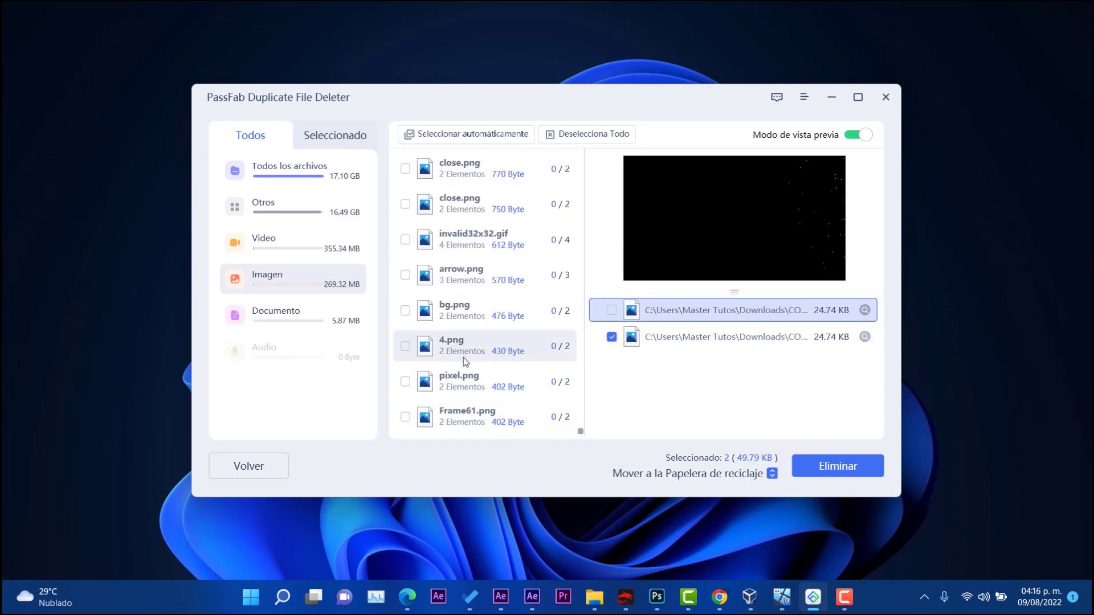
scroll(471, 322, up, 4)
scroll(473, 353, down, 2)
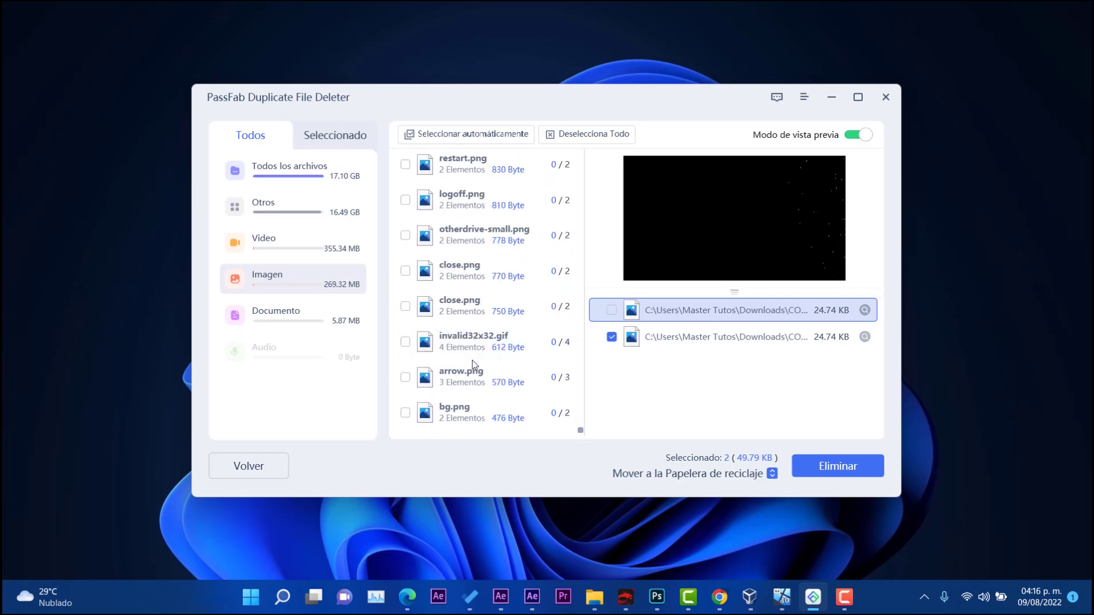
click(474, 347)
click(405, 341)
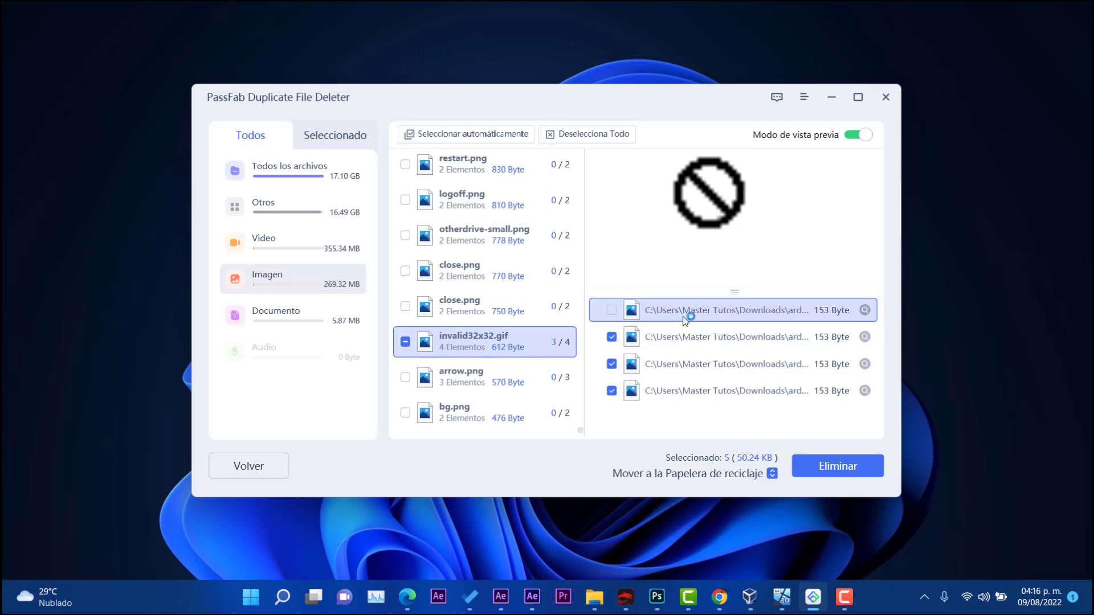
Step: Look over the document duplicates and the items already selected, and return to the view of all duplicates
click(313, 310)
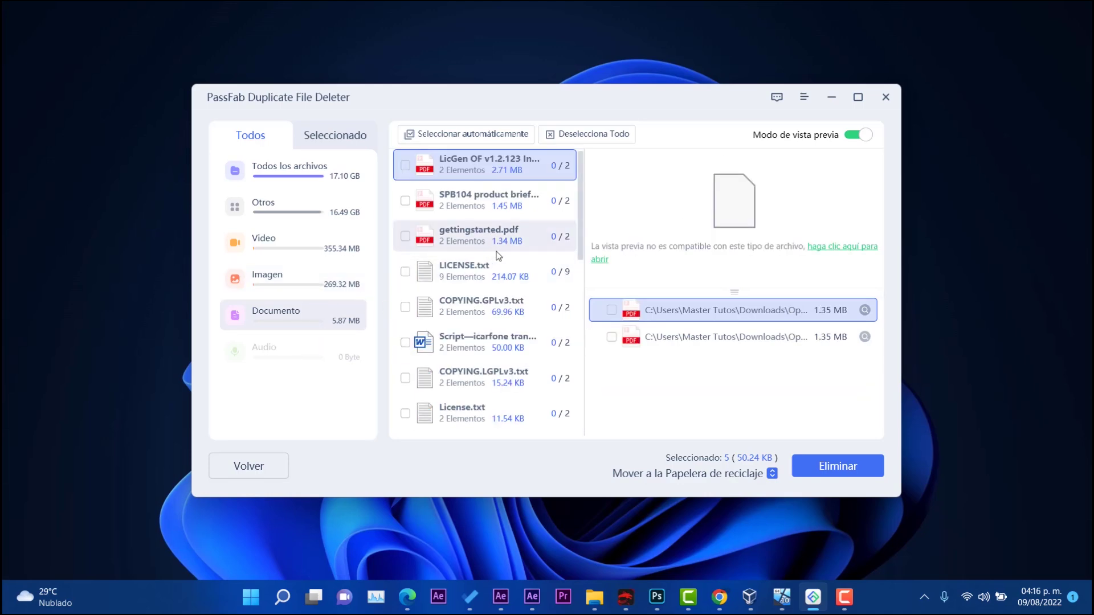
click(337, 137)
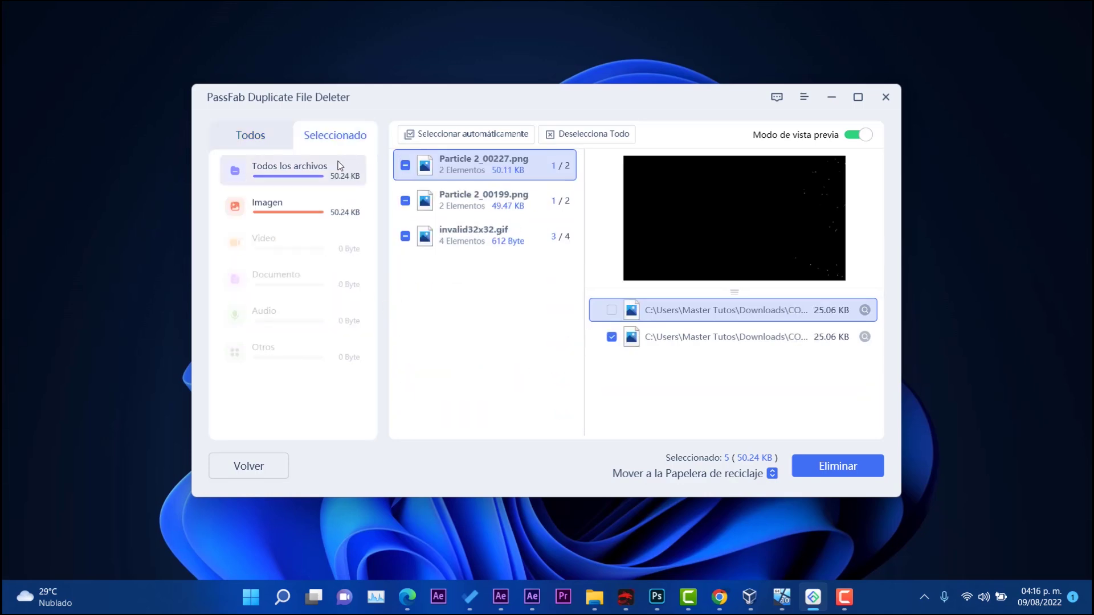
click(259, 138)
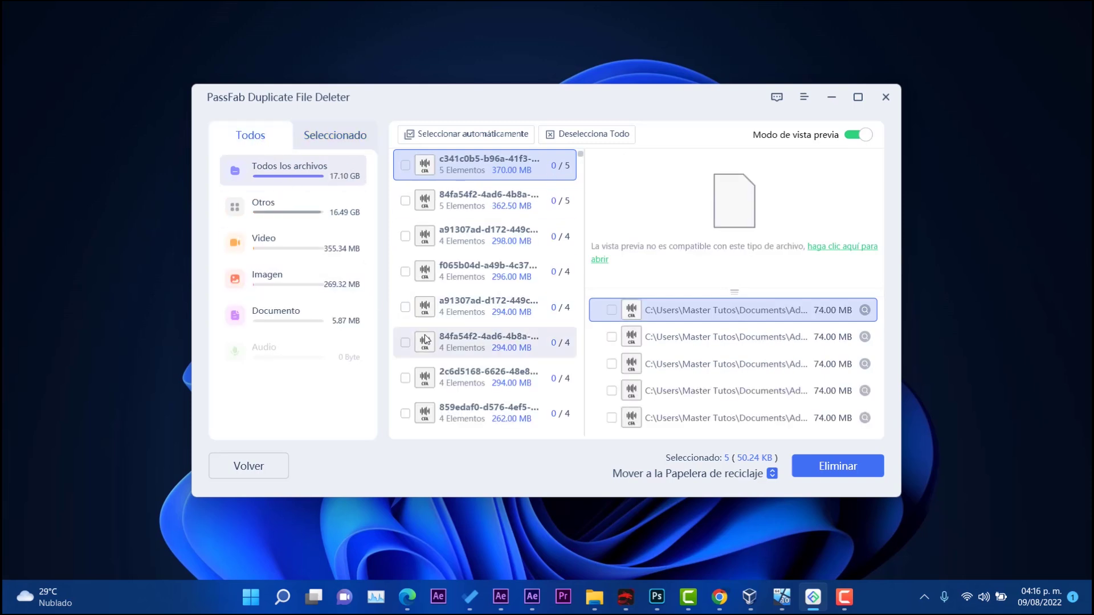
Step: Mark the second copy of gettingstarted.pdf in the document duplicates for removal
click(290, 317)
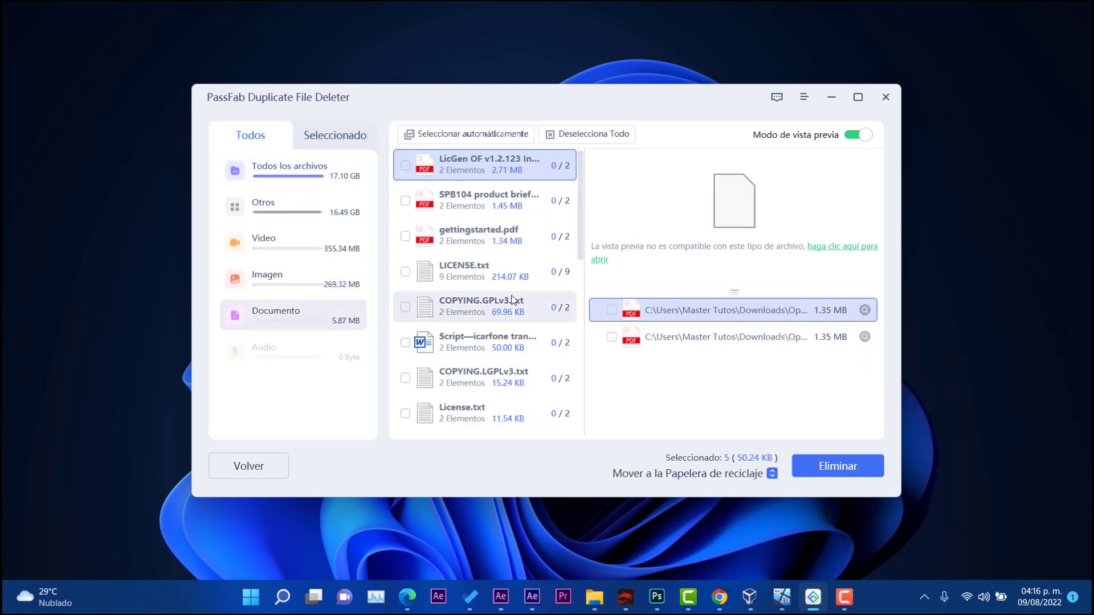
click(464, 240)
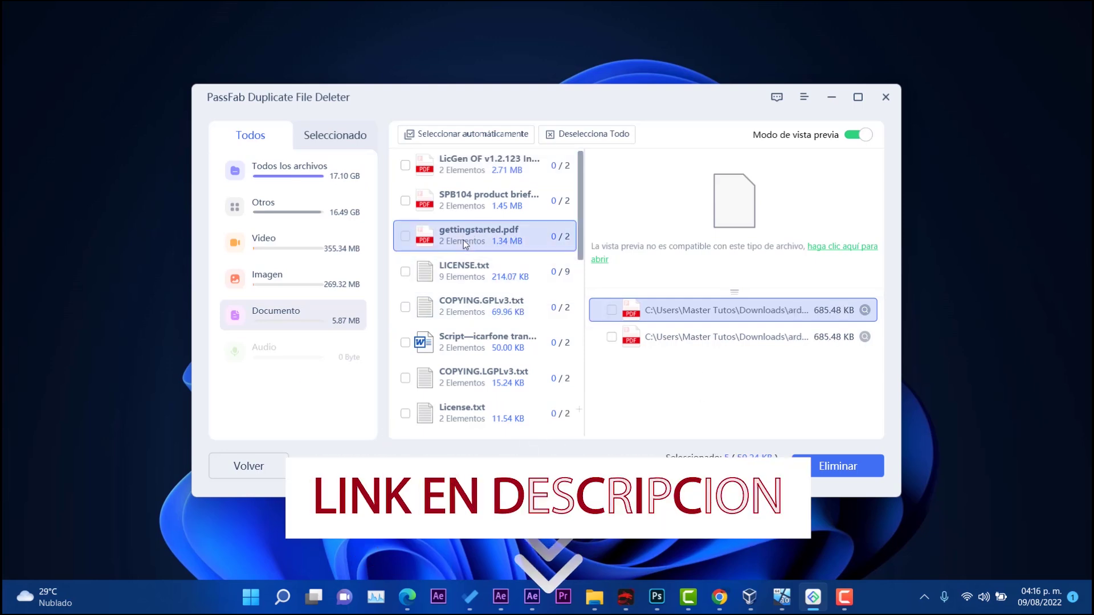
click(696, 339)
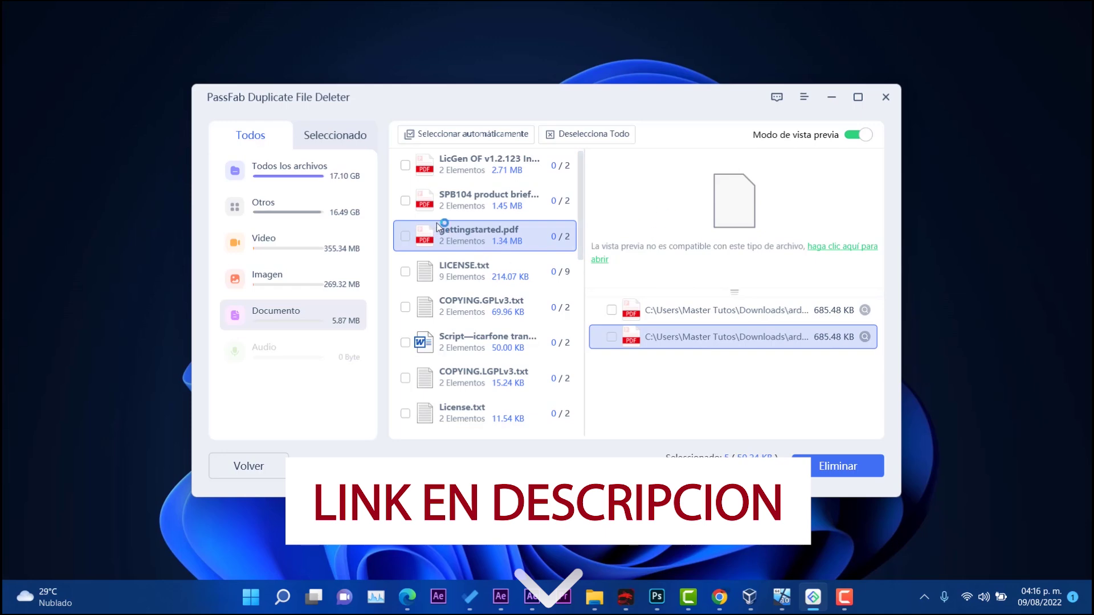
click(405, 235)
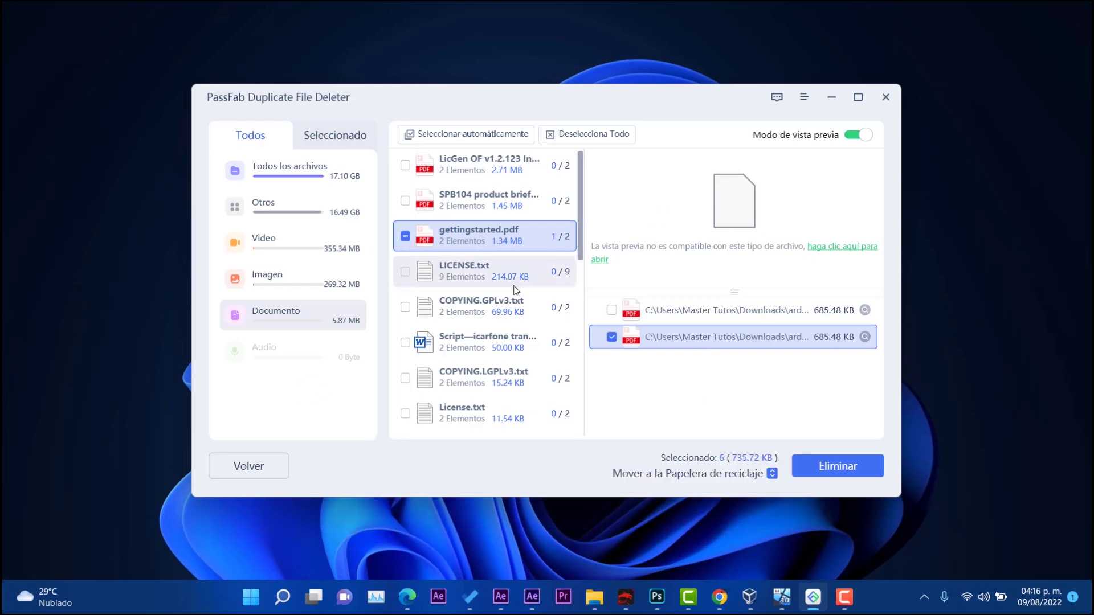
Step: Browse the document duplicates and preview the text of README.txt and the 184-byte readme.txt
scroll(514, 291, down, 6)
click(460, 316)
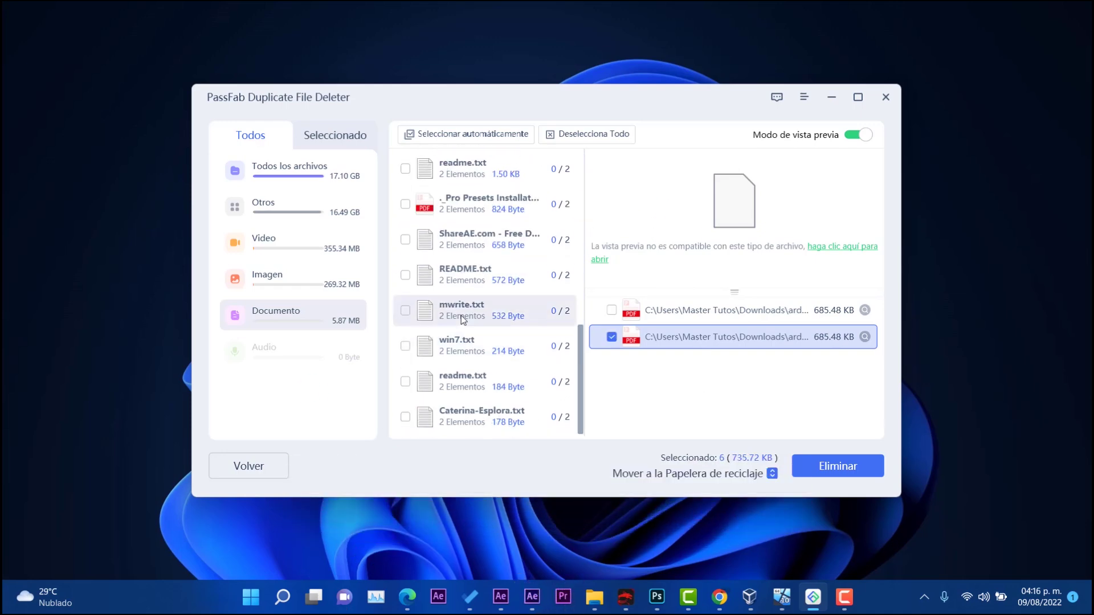
click(466, 276)
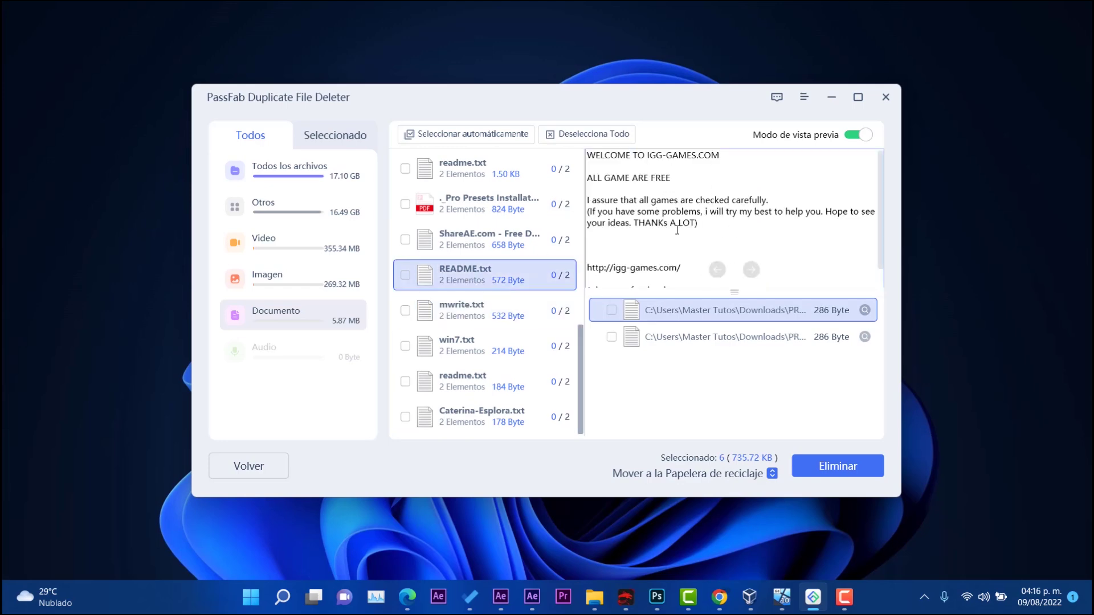
click(475, 379)
scroll(487, 317, up, 10)
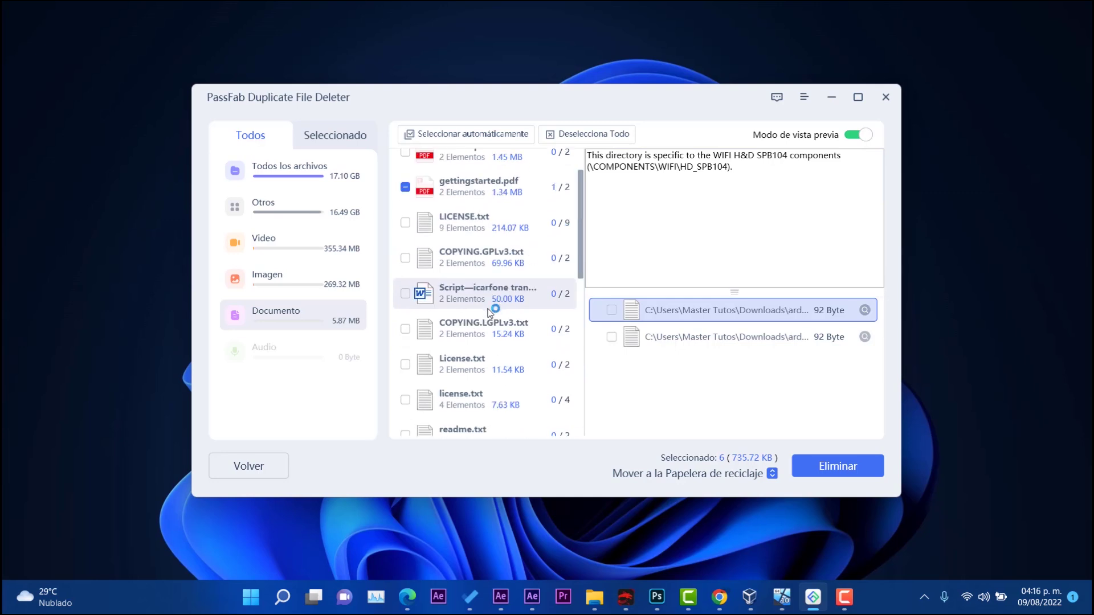
Step: Mark one copy of the 451.73 KB video pair dated 11_01_2022 09_43 in the video duplicates for removal
click(285, 279)
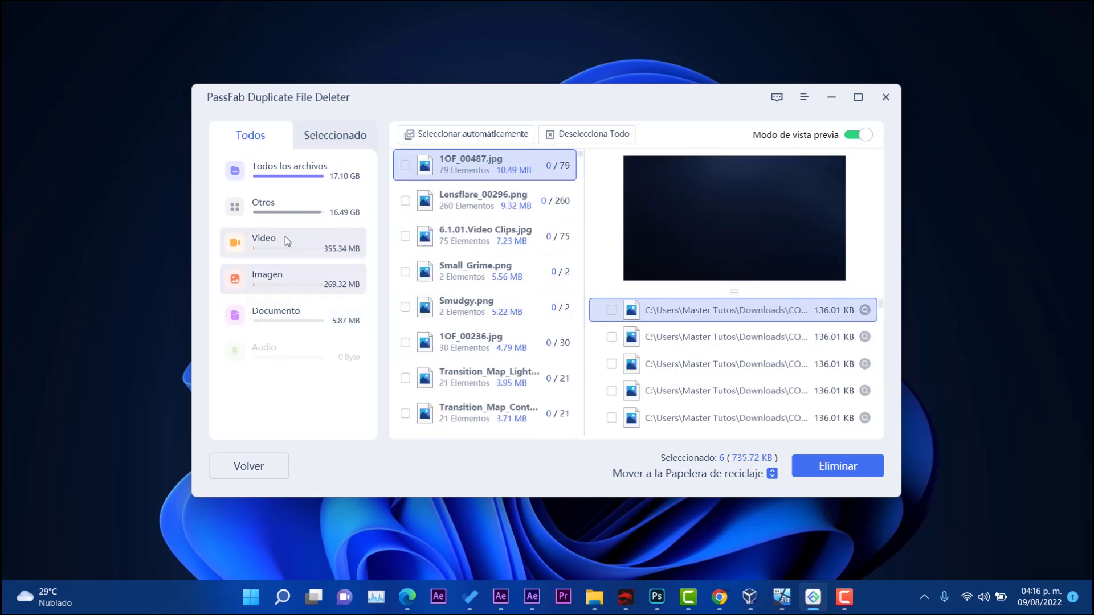
click(285, 237)
click(507, 250)
scroll(467, 285, down, 5)
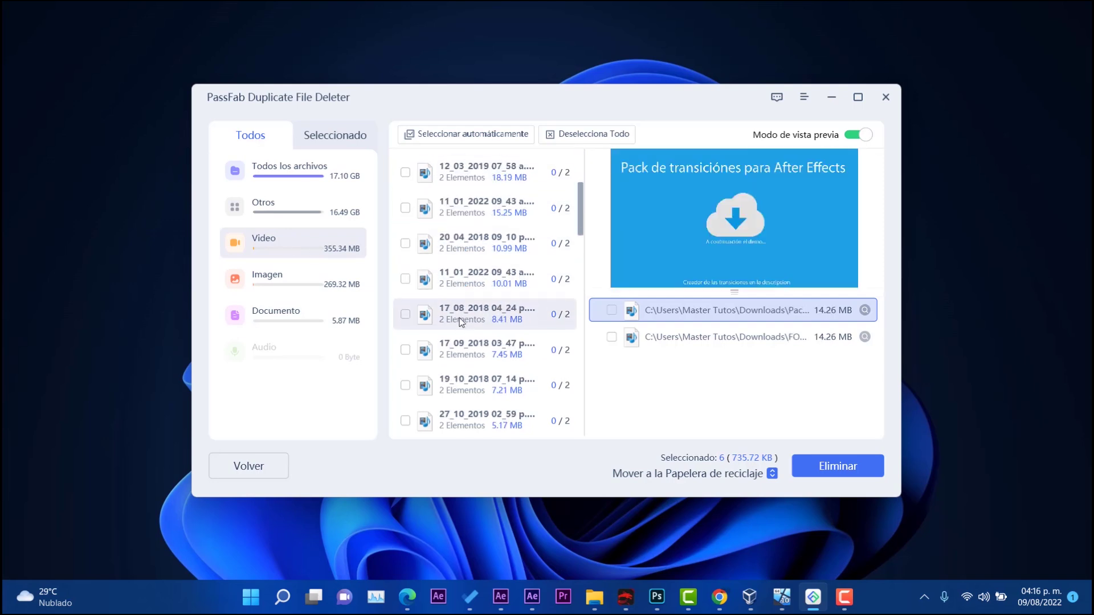
click(455, 330)
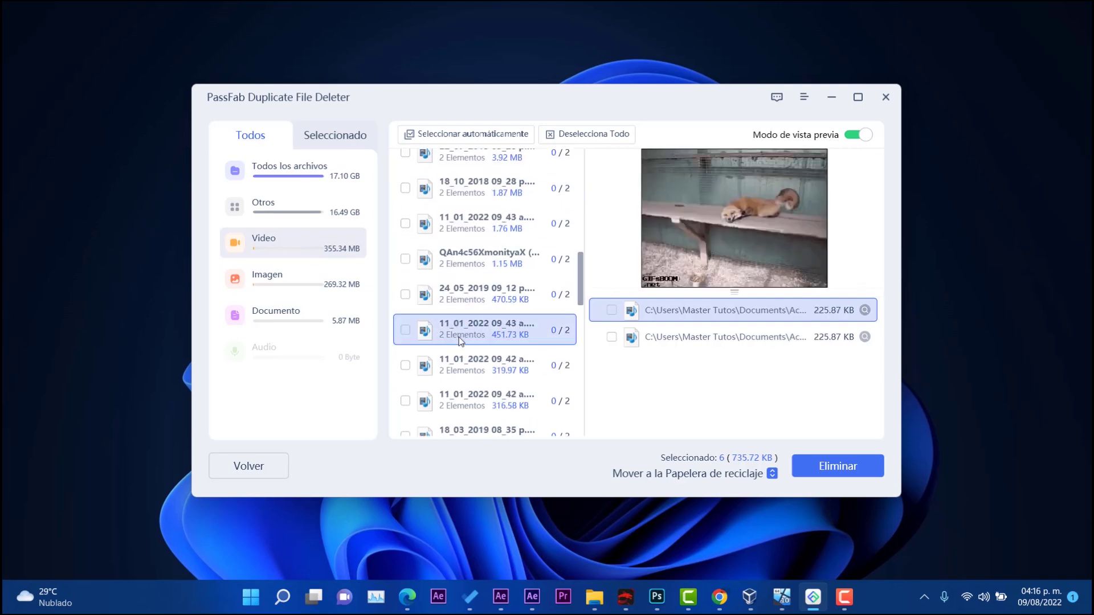
click(405, 330)
Step: Mark eleven of the twelve copies of ._Read Me.html in the video duplicates and check its list of copies
scroll(485, 359, down, 5)
click(459, 389)
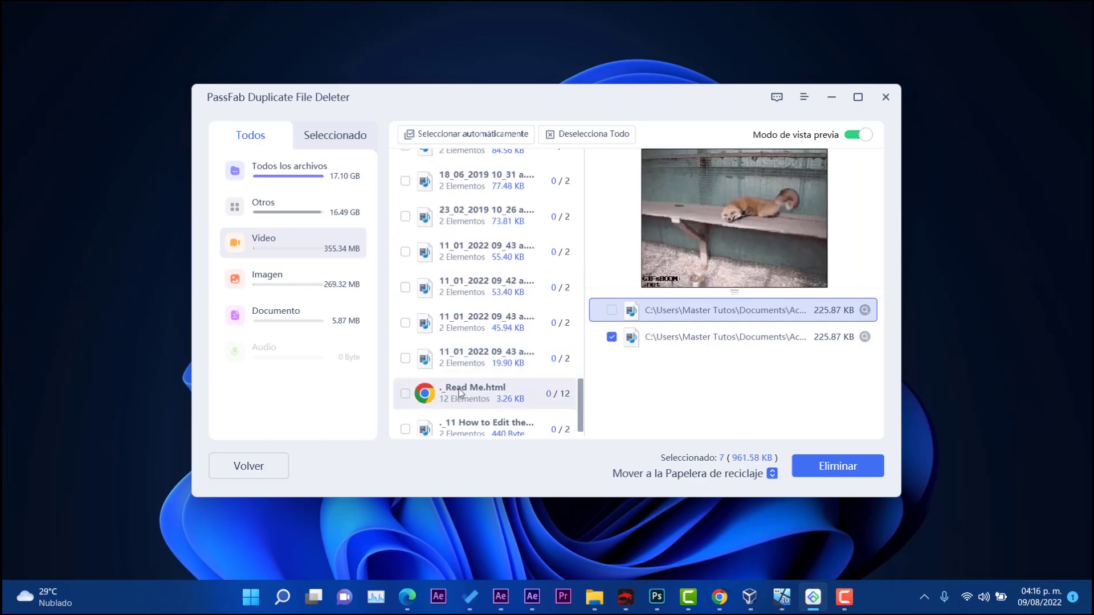
click(406, 399)
scroll(695, 345, down, 5)
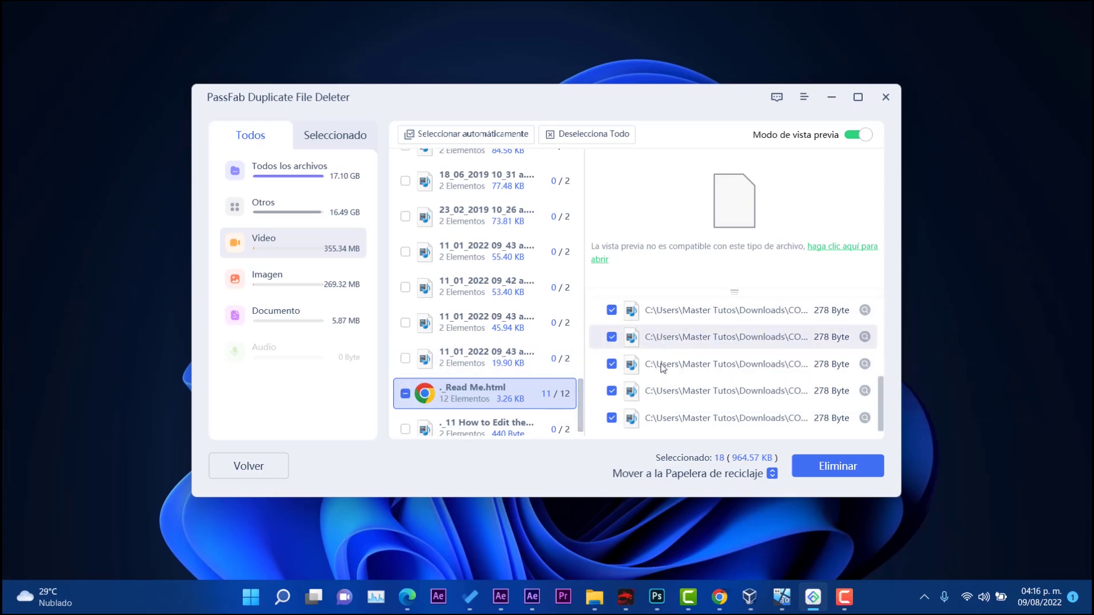
scroll(644, 364, up, 5)
Step: Mark one copy of the video dated 17_10_2019 09_06 in the video duplicates for removal
scroll(478, 324, up, 3)
scroll(477, 325, up, 8)
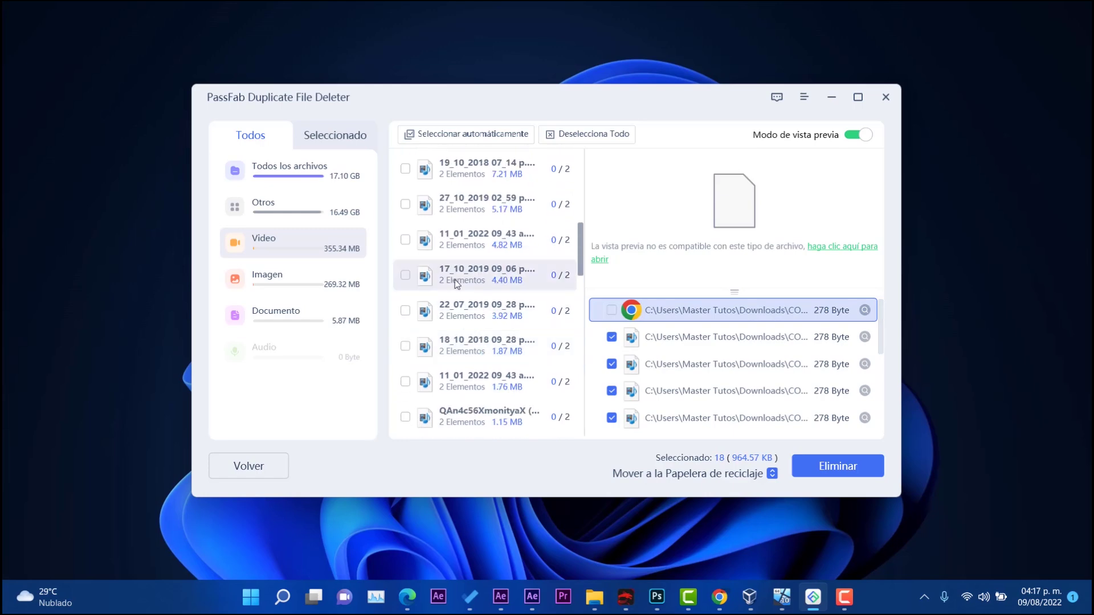
click(456, 282)
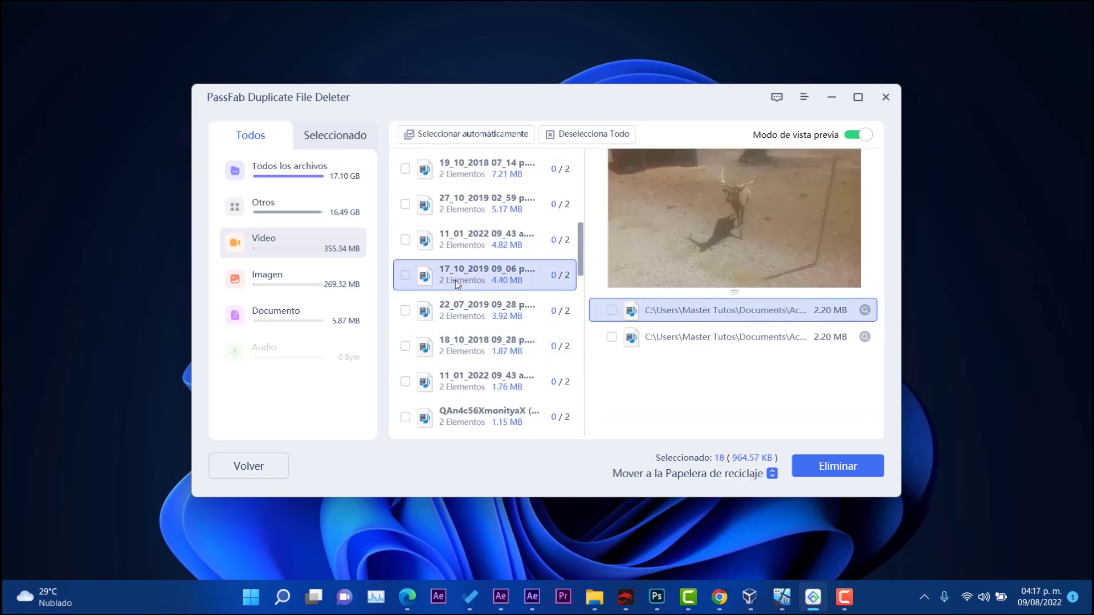
click(407, 274)
Step: Mark one copy of the y2mate.com video, the largest pair in the video duplicates, for removal
scroll(466, 258, up, 5)
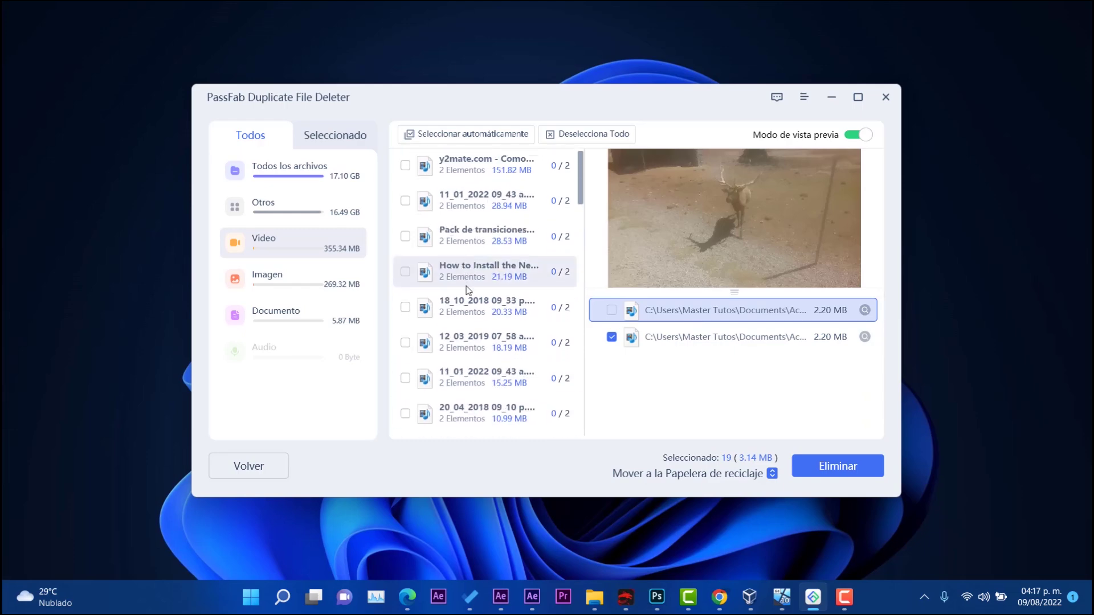
click(457, 179)
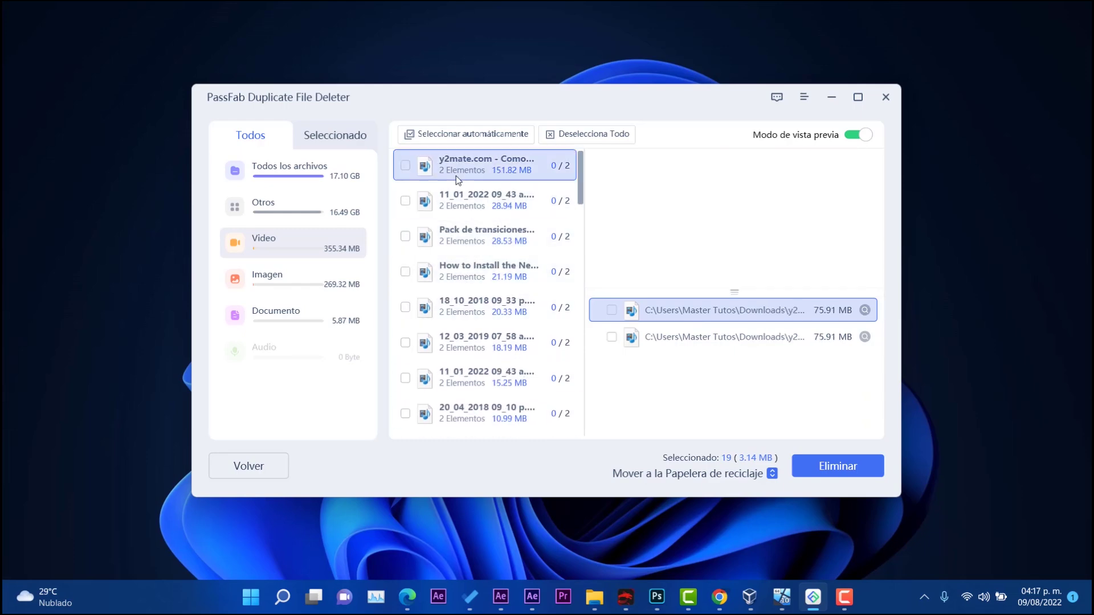
click(406, 165)
click(406, 165)
click(405, 166)
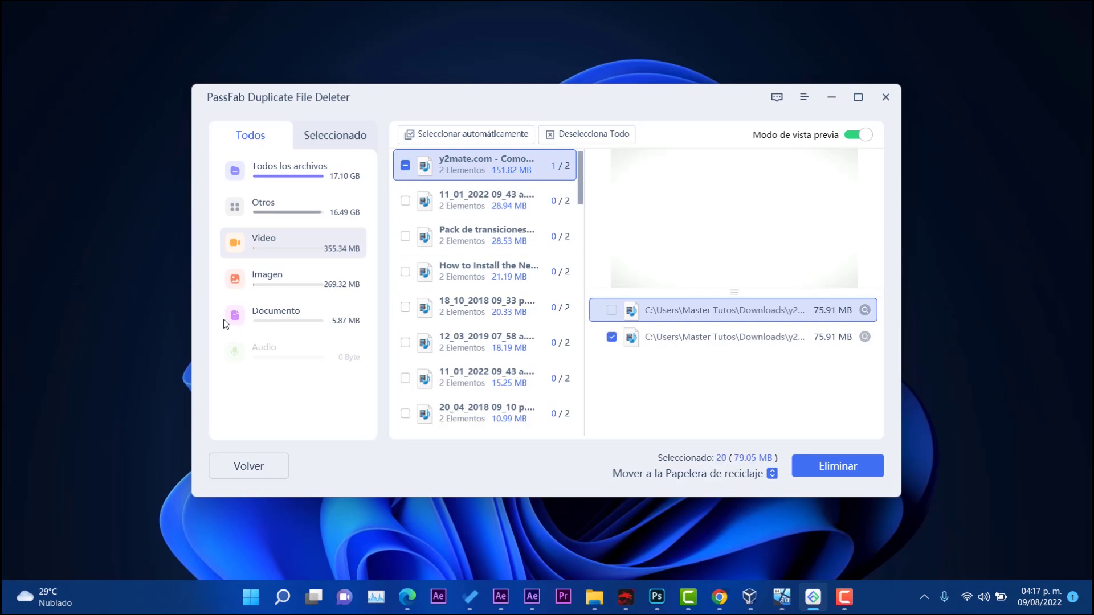
Step: In the Otros category, mark one copy of the 18_06_2019 04_54 file and five of the 140.91 KB 11_01_2022 09_43 group for removal
click(302, 217)
click(484, 278)
scroll(513, 279, down, 15)
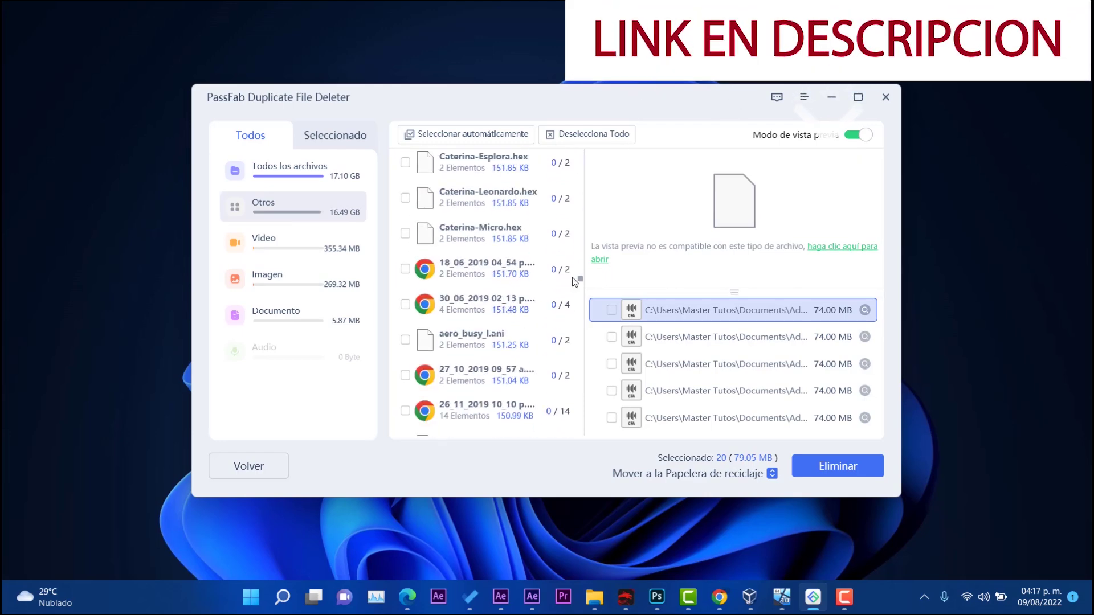
click(459, 264)
click(405, 269)
scroll(411, 285, down, 10)
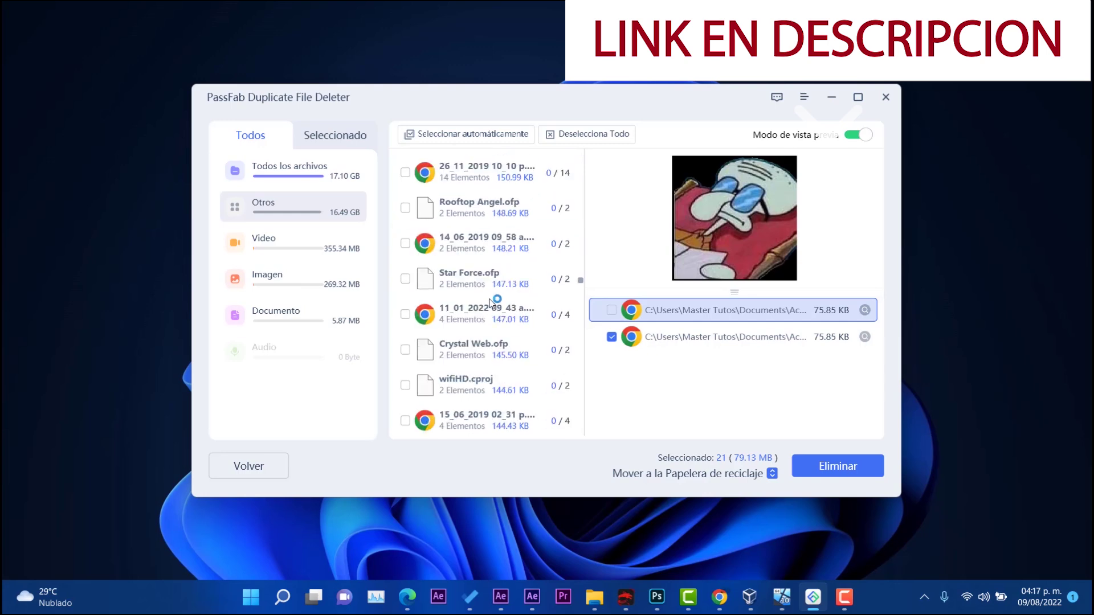
click(407, 297)
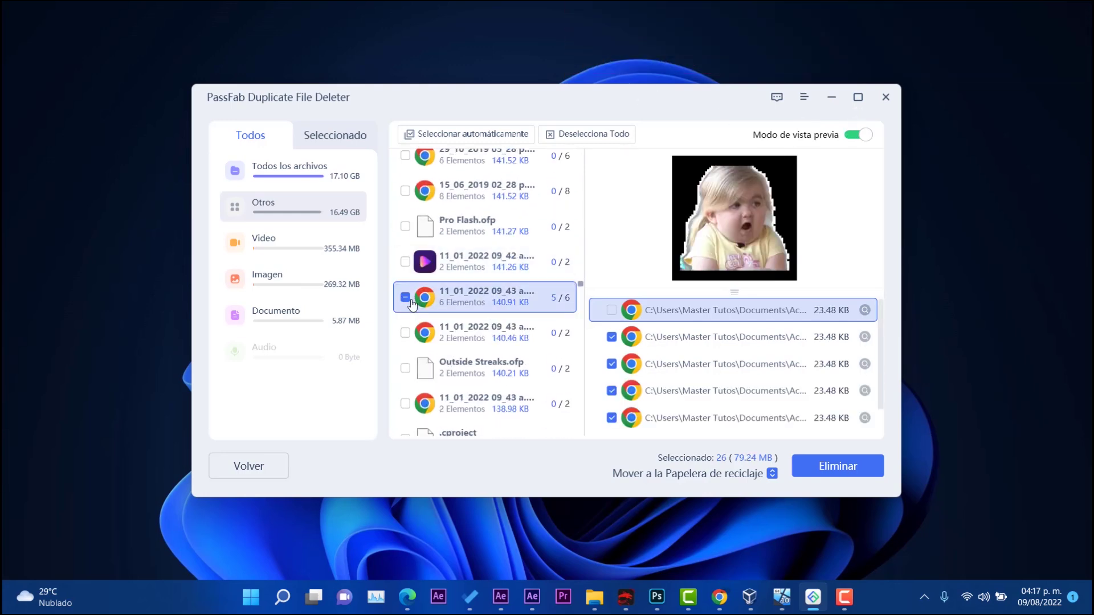
Step: Mark three copies of the 29_08_2019 08_08 file and one copy of the 13_06_2019 08_51 file for removal
scroll(433, 308, down, 8)
scroll(454, 319, down, 10)
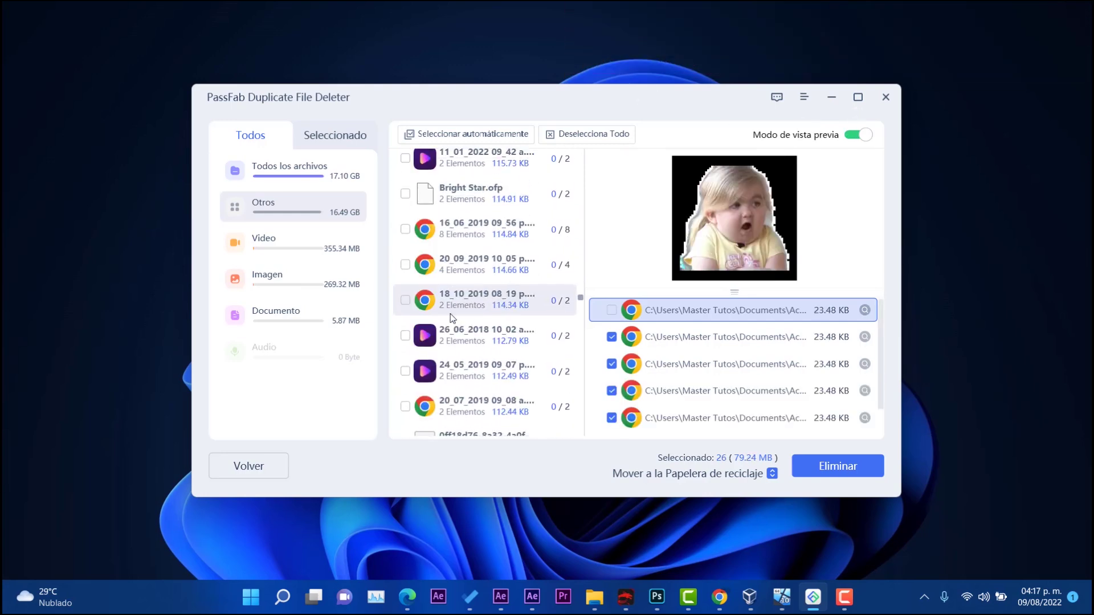
click(405, 327)
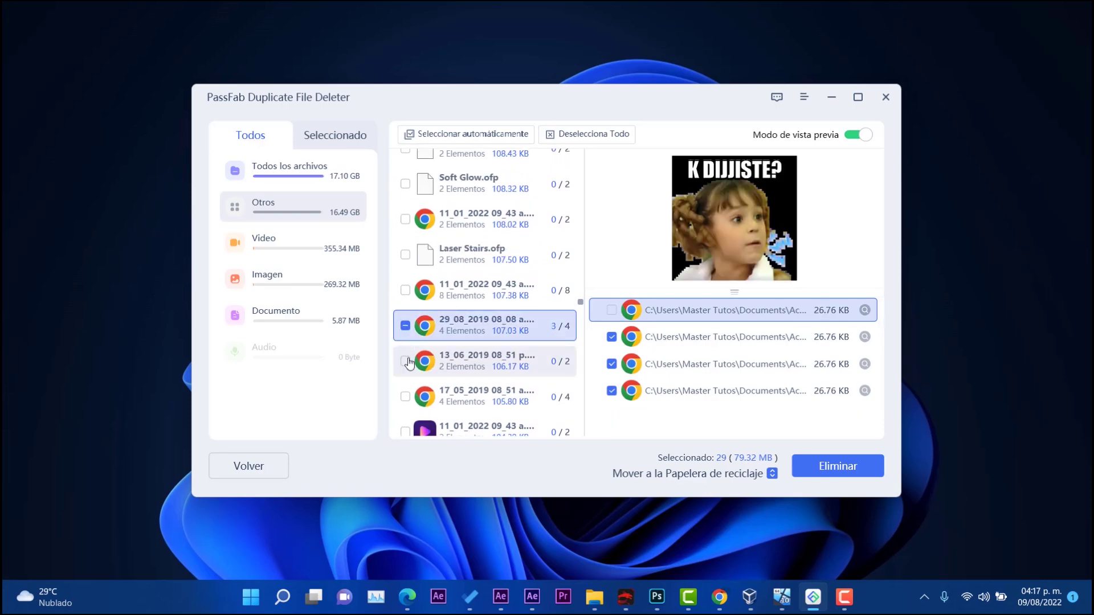
click(457, 359)
Step: Mark five redundant copies of a 13.79 KB image in the Otros category for removal
scroll(456, 356, down, 10)
scroll(457, 353, down, 10)
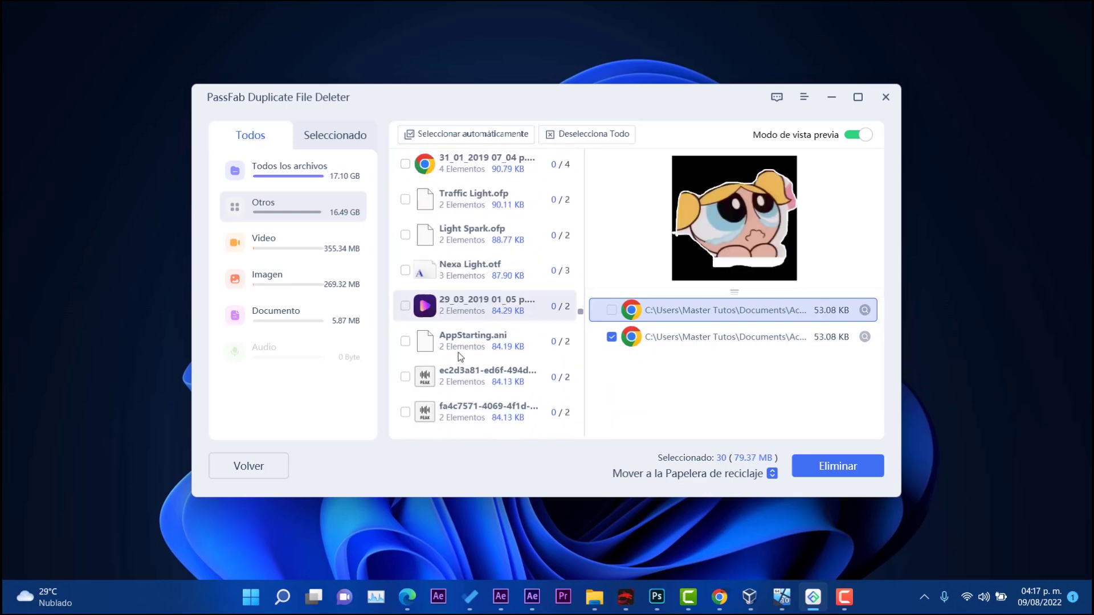
click(456, 349)
scroll(453, 342, down, 5)
scroll(454, 342, down, 5)
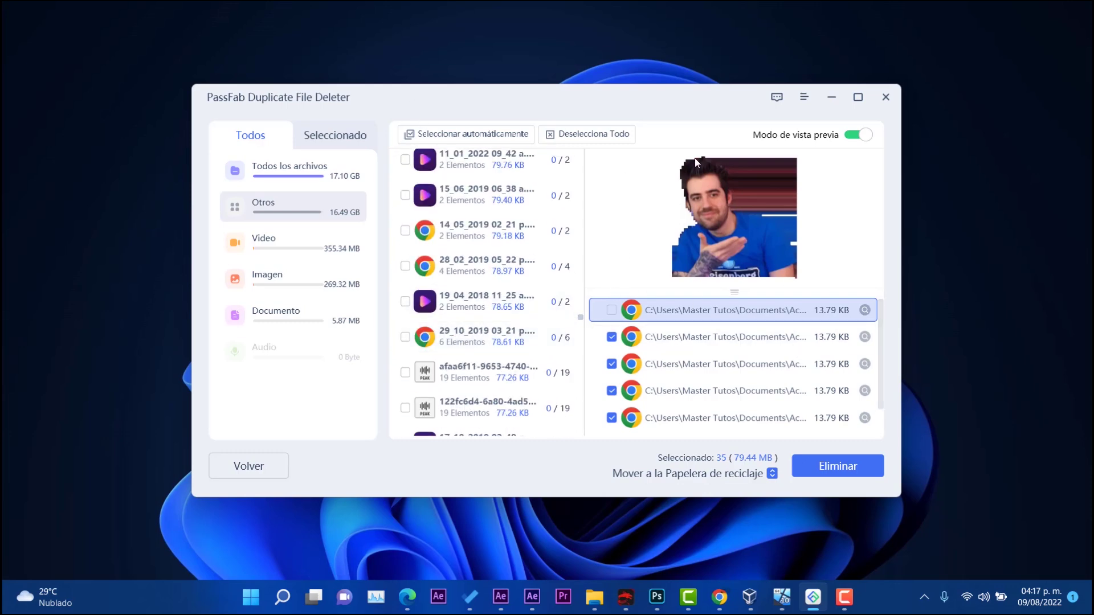
Step: Compare the duplicate list without and with preview mode, and view the available deletion methods without changing the current one
click(853, 136)
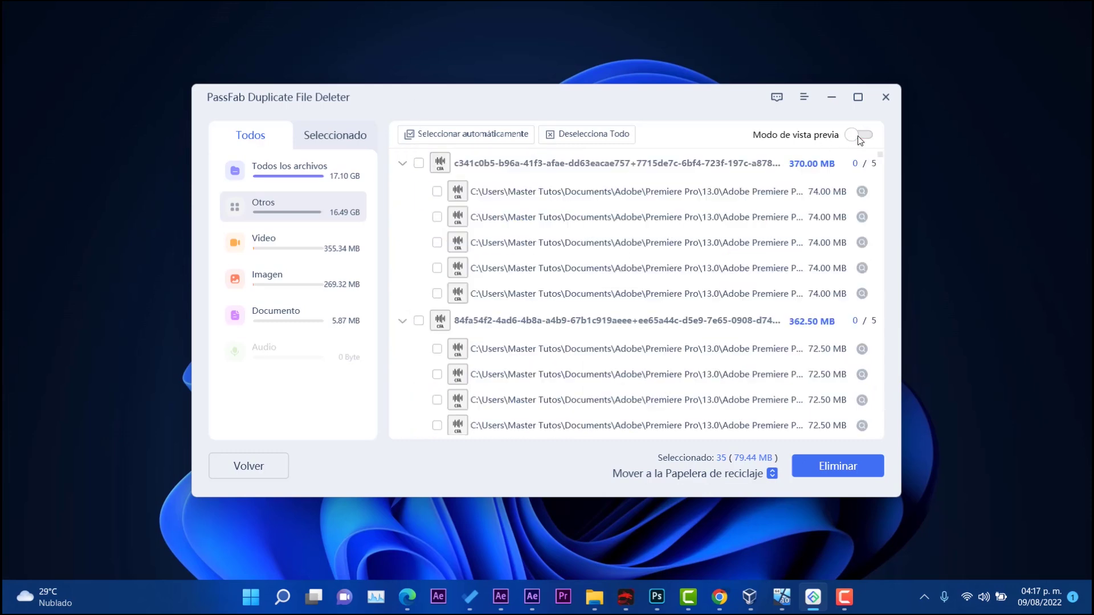
click(859, 135)
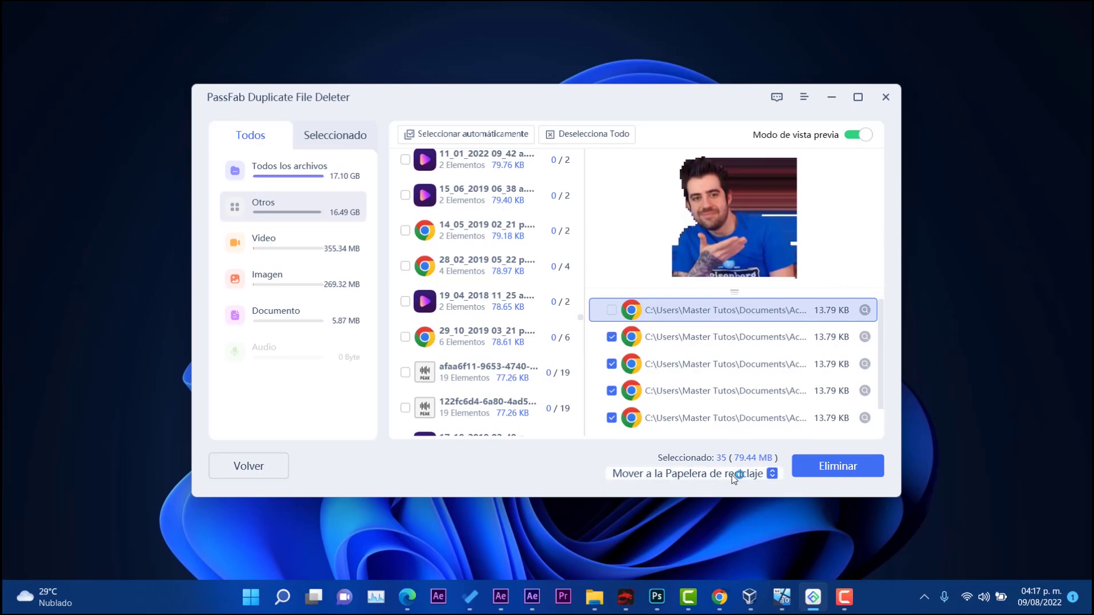
click(773, 474)
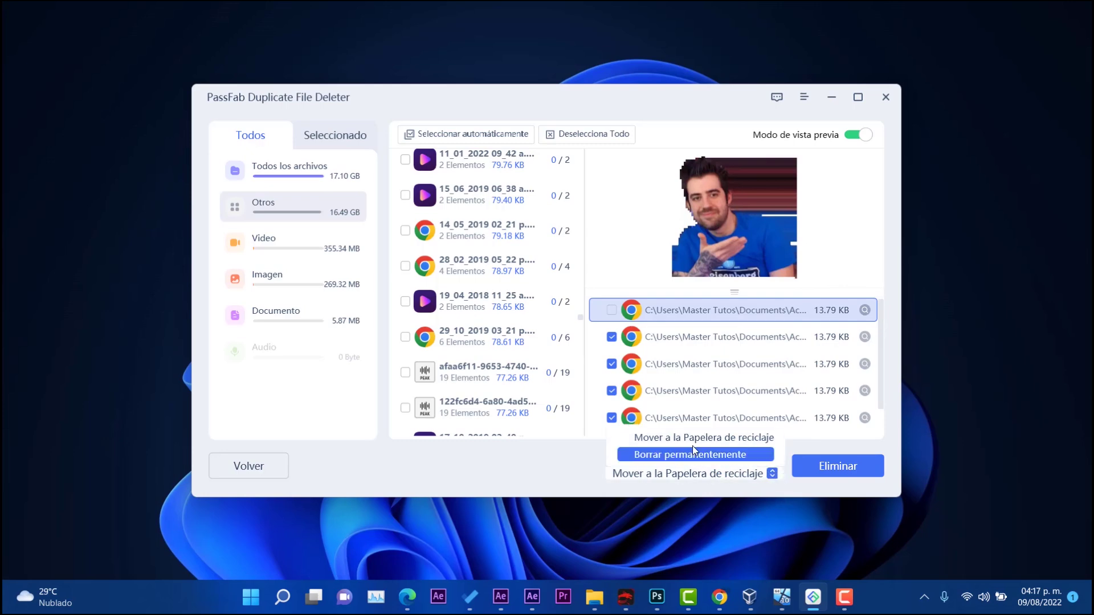
click(520, 461)
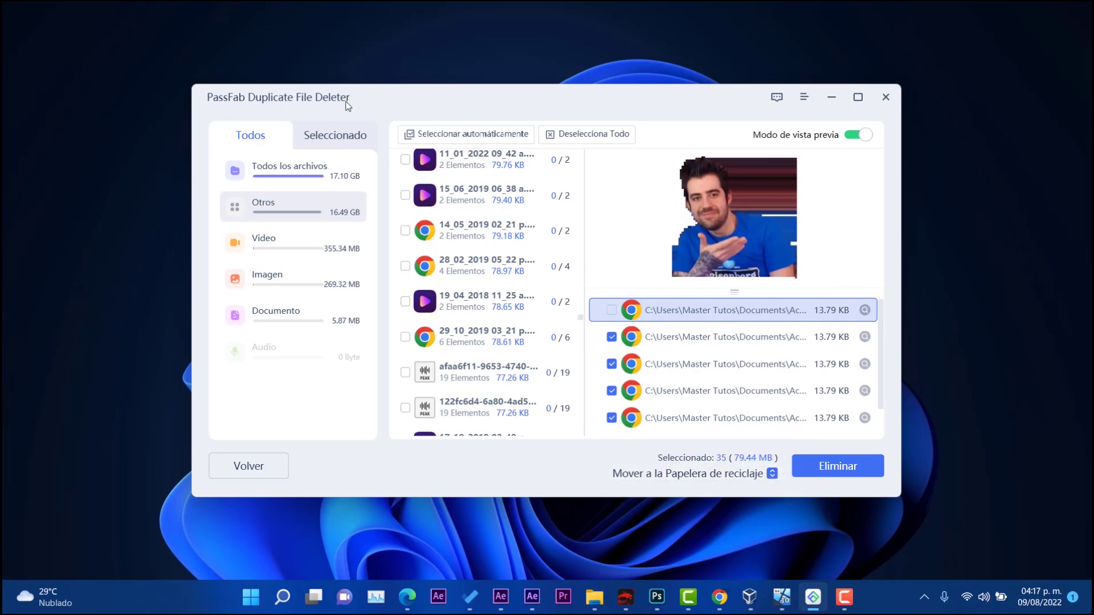
Step: Show only the duplicates selected for removal across all categories
click(340, 141)
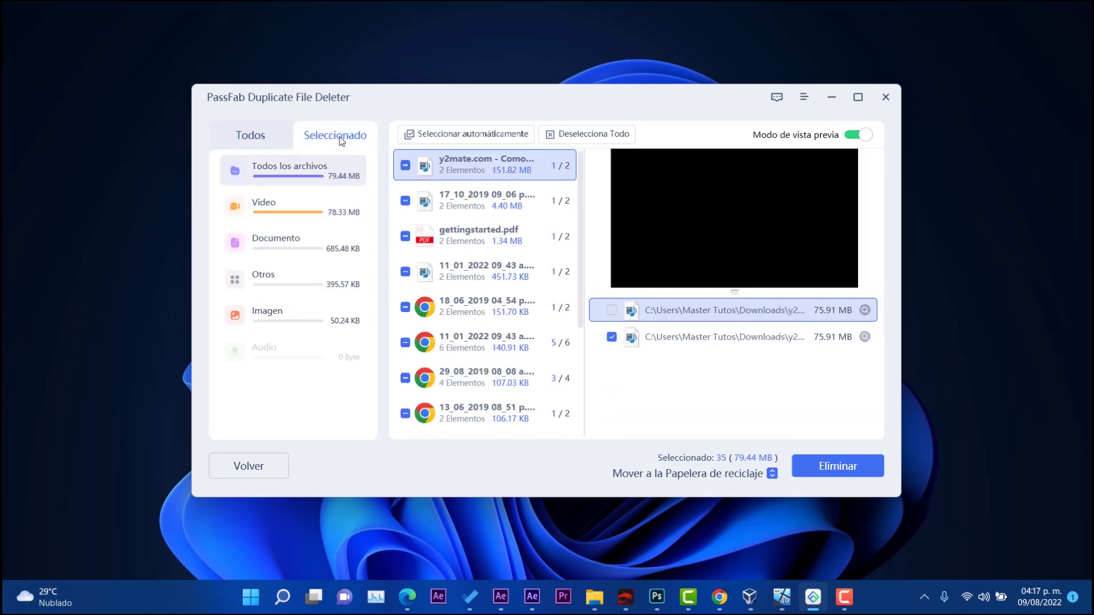
Step: Set the deletion method to Borrar permanentemente and permanently delete all the selected duplicates
scroll(521, 267, down, 5)
scroll(521, 299, up, 5)
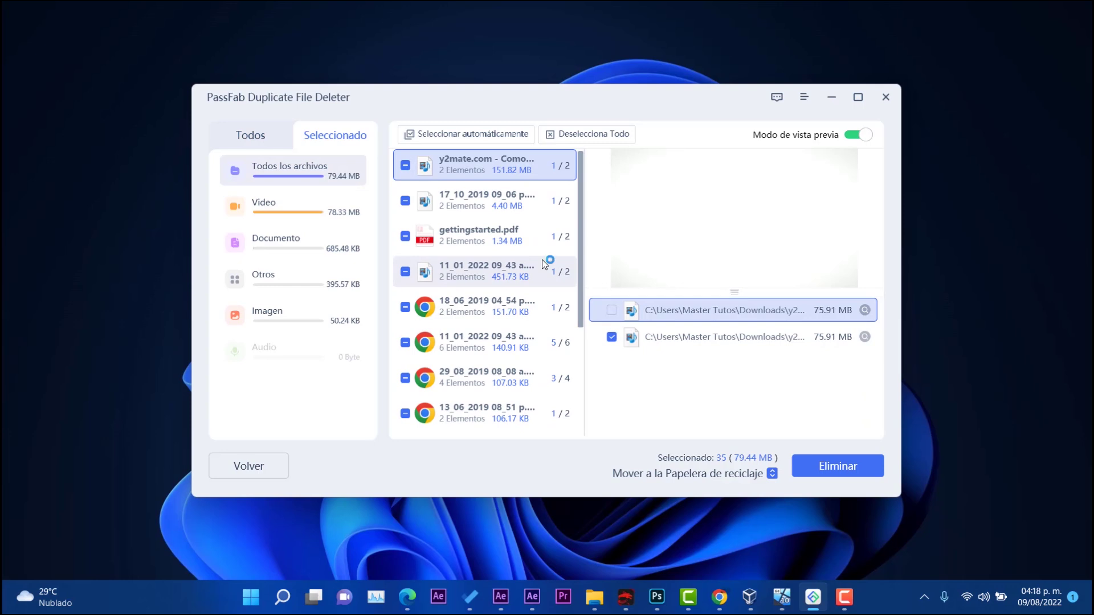
click(758, 476)
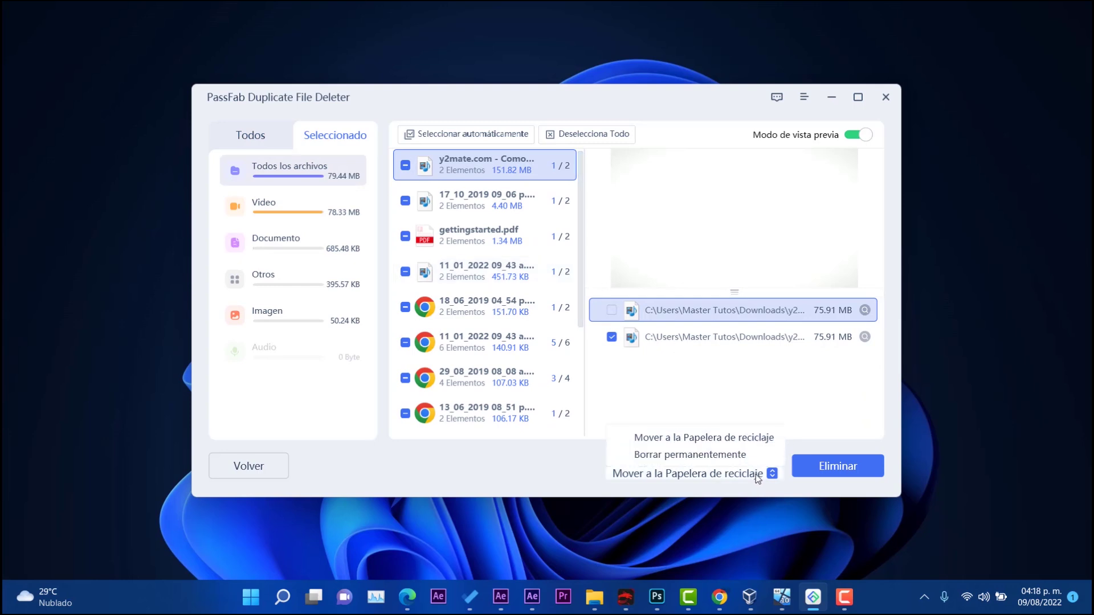
click(729, 456)
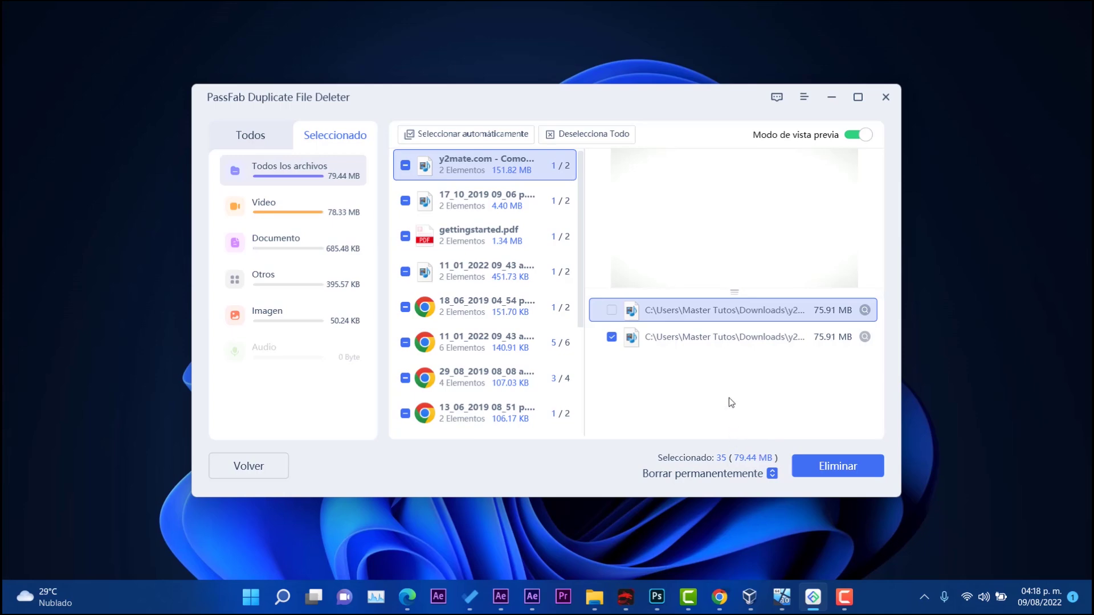
drag(649, 97, 647, 72)
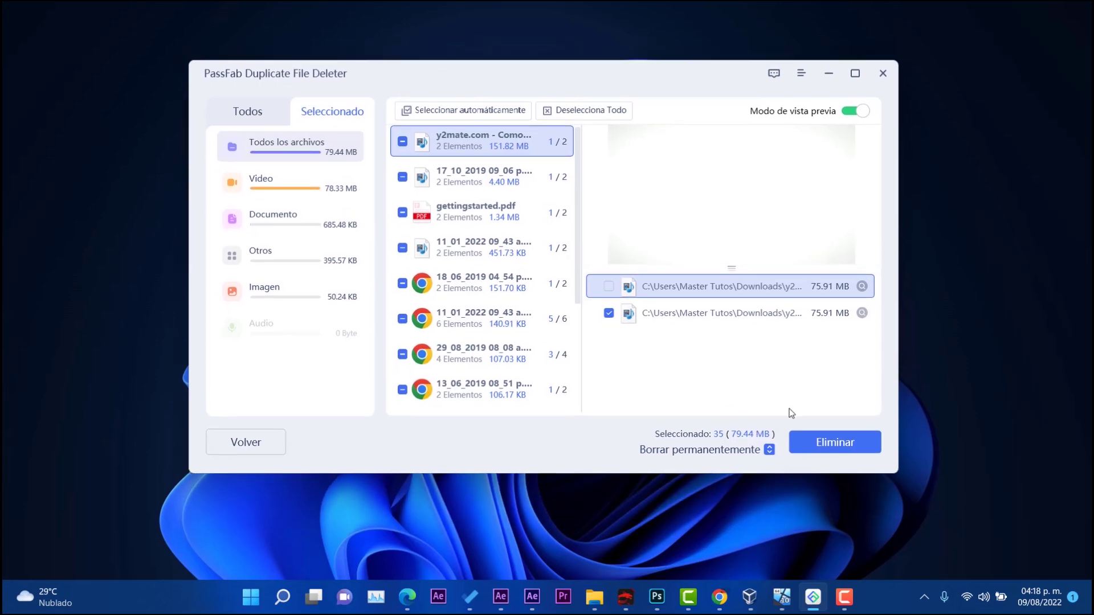
click(835, 442)
click(572, 312)
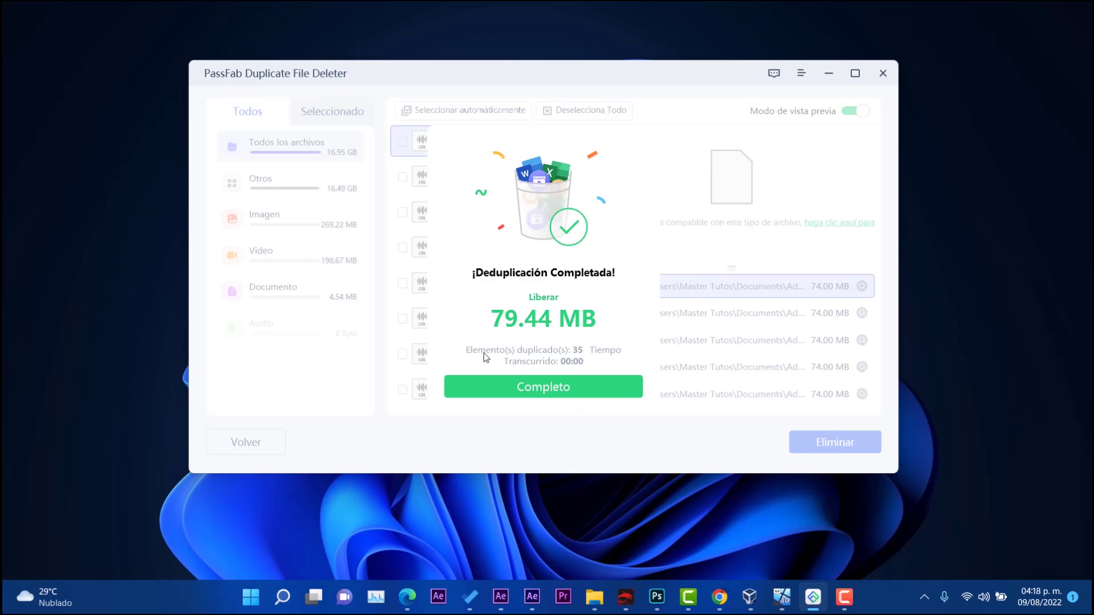
click(545, 382)
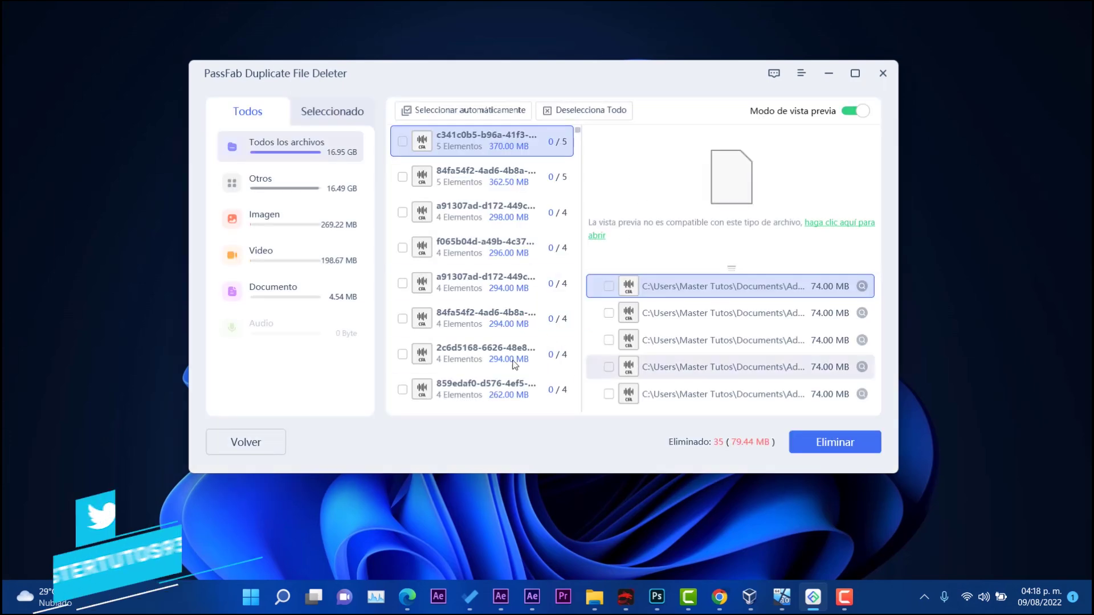
Step: Mark one copy of the 301.92 KB 18_03_2019 08_35 file in the Video category for removal
click(339, 146)
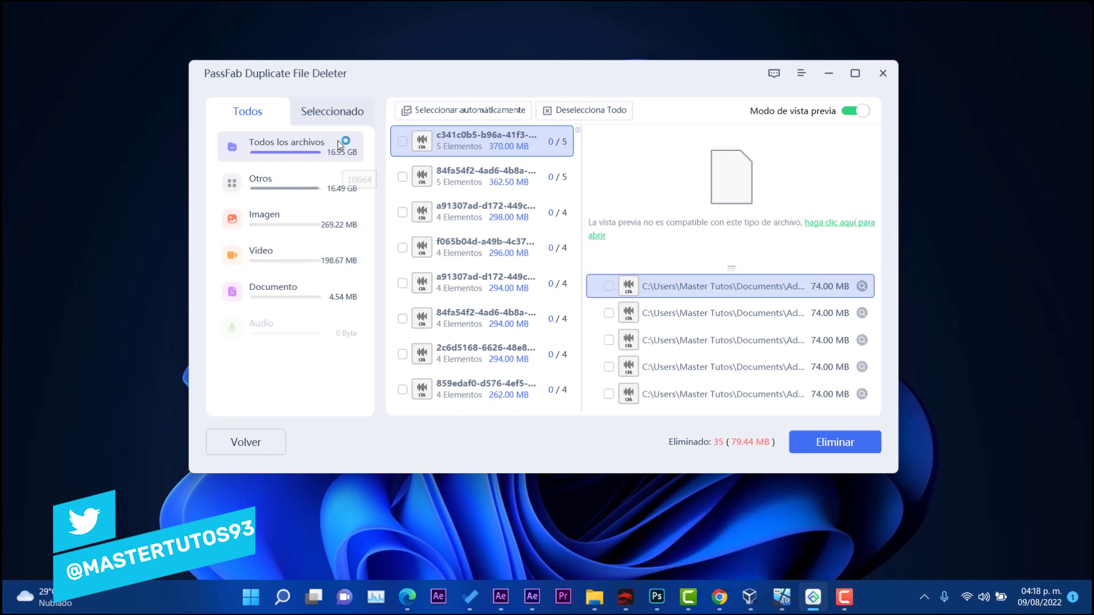
click(294, 183)
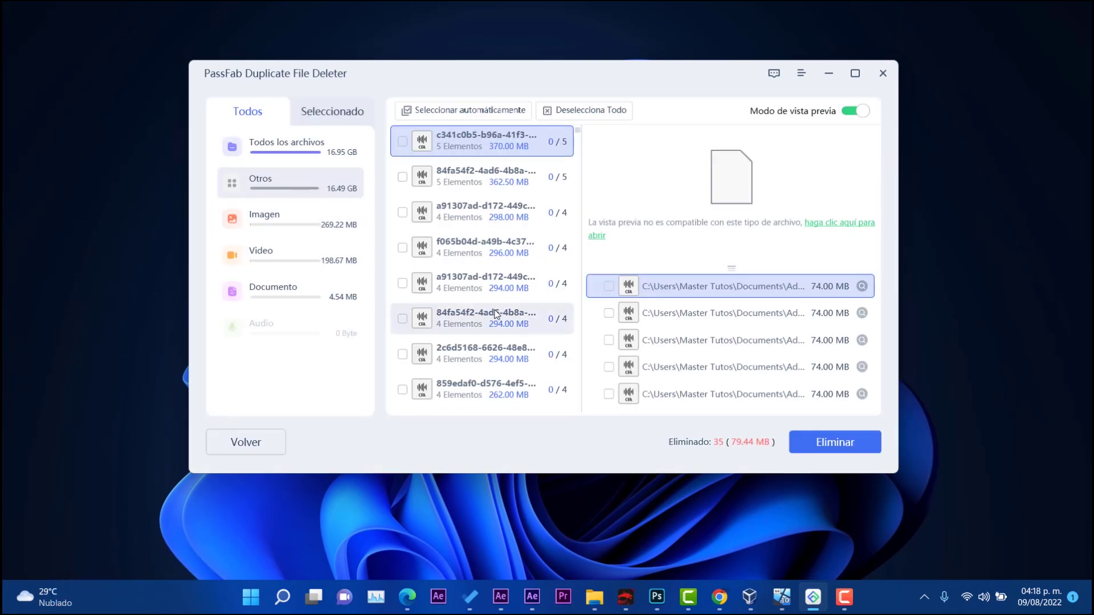
click(274, 261)
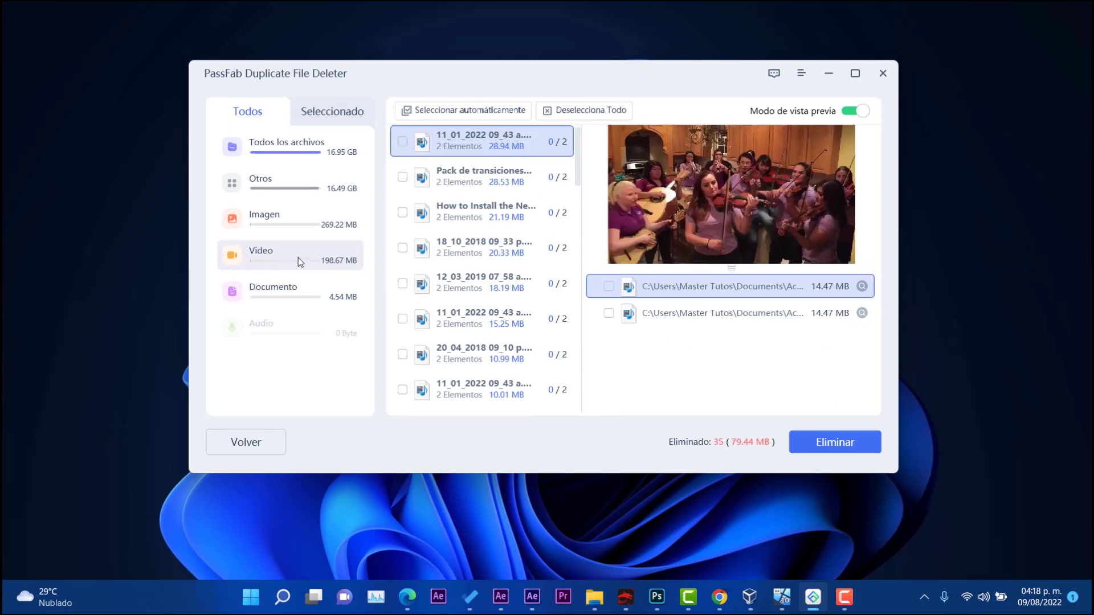
scroll(456, 270, down, 10)
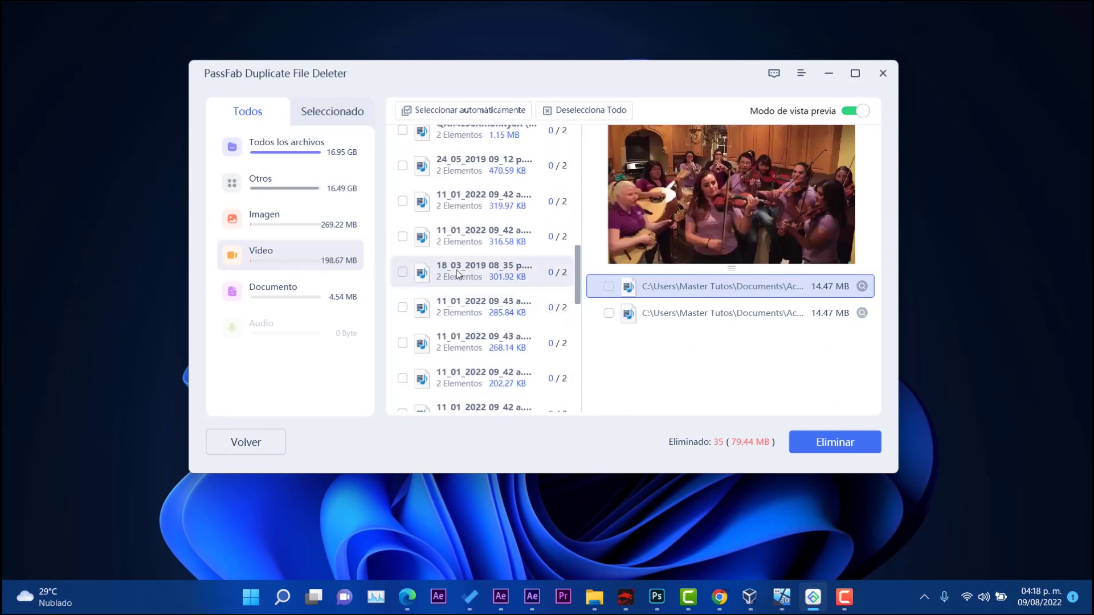
click(456, 273)
click(403, 273)
scroll(403, 285, down, 3)
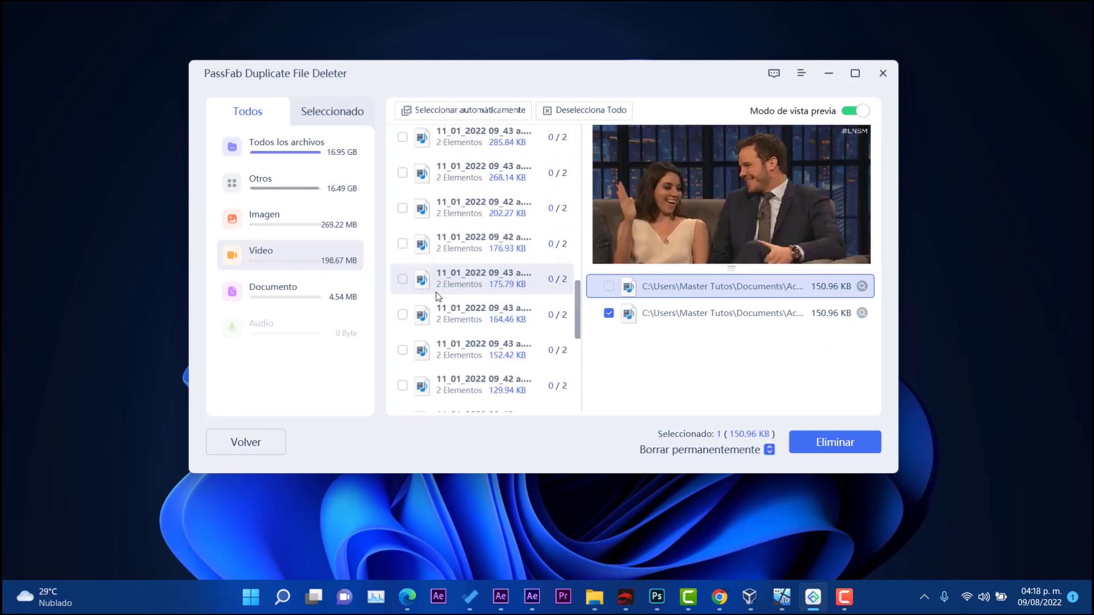
click(403, 287)
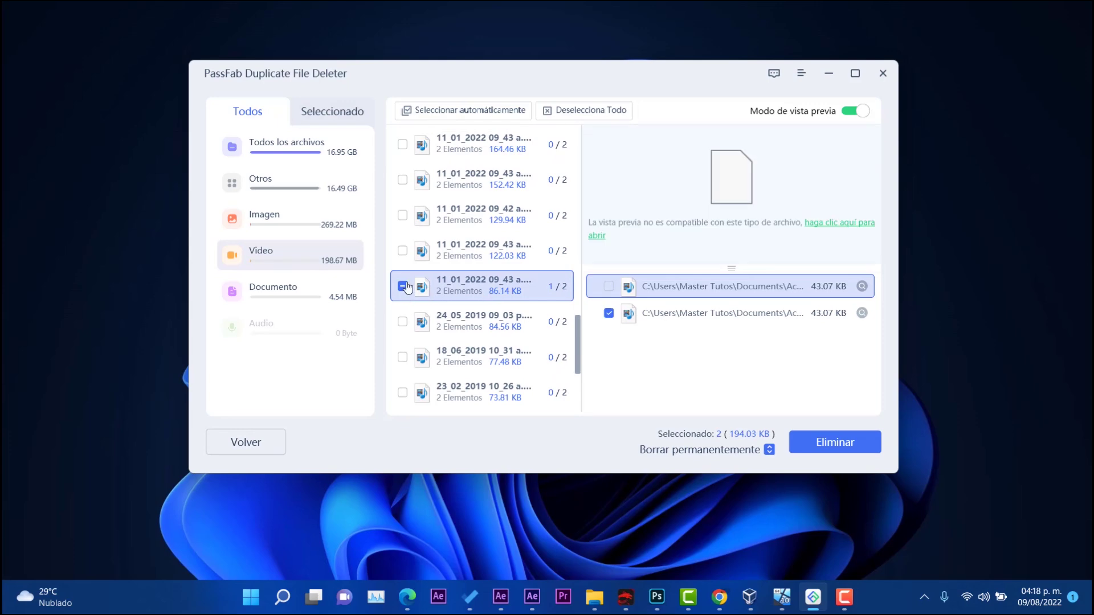
click(405, 287)
scroll(438, 333, down, 3)
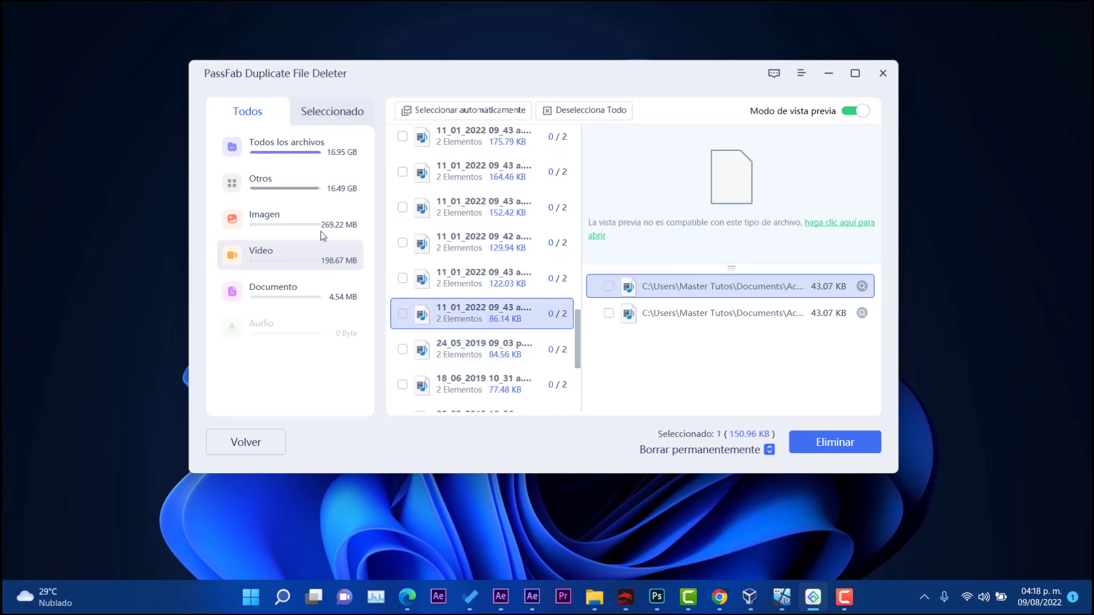
Step: In the Imagen category, mark seven copies of the 6.6.0.1.The Start_Ann... image and two copies of Smoke_00304.jpg for removal
click(298, 224)
scroll(458, 255, down, 2)
click(458, 254)
scroll(445, 285, down, 4)
click(426, 279)
click(402, 271)
scroll(491, 325, down, 5)
scroll(484, 319, down, 5)
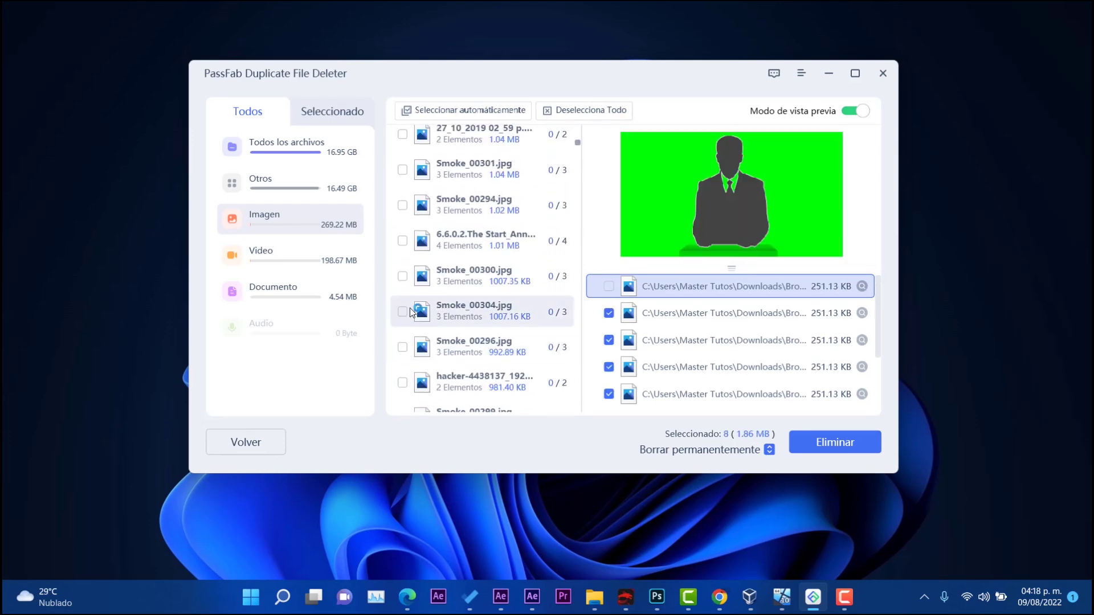
click(467, 309)
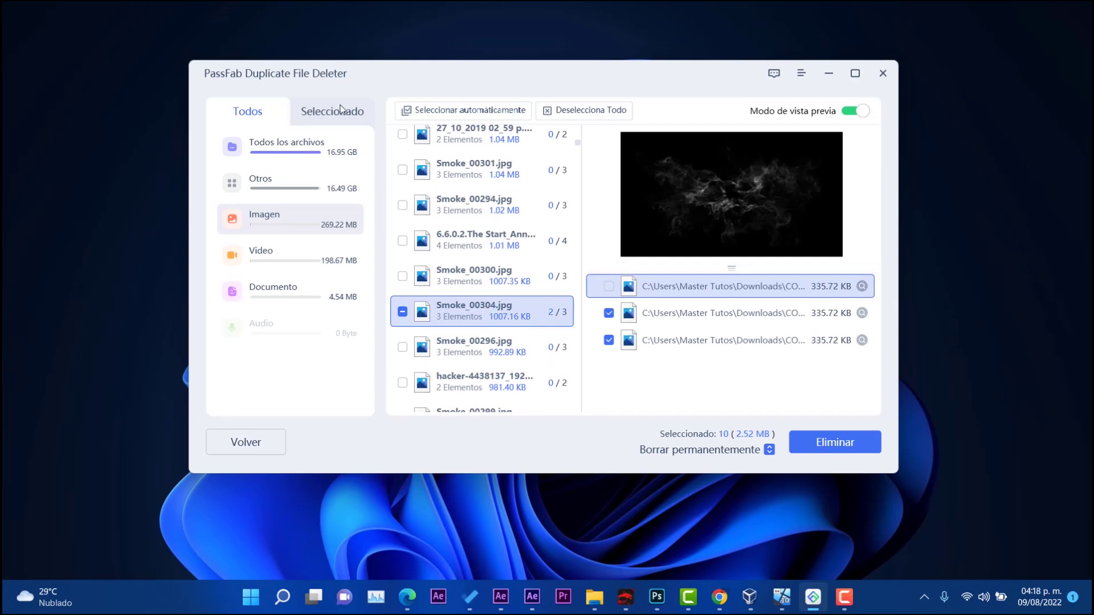
Step: Show only the selected image and video duplicates and delete them permanently
click(349, 121)
click(835, 443)
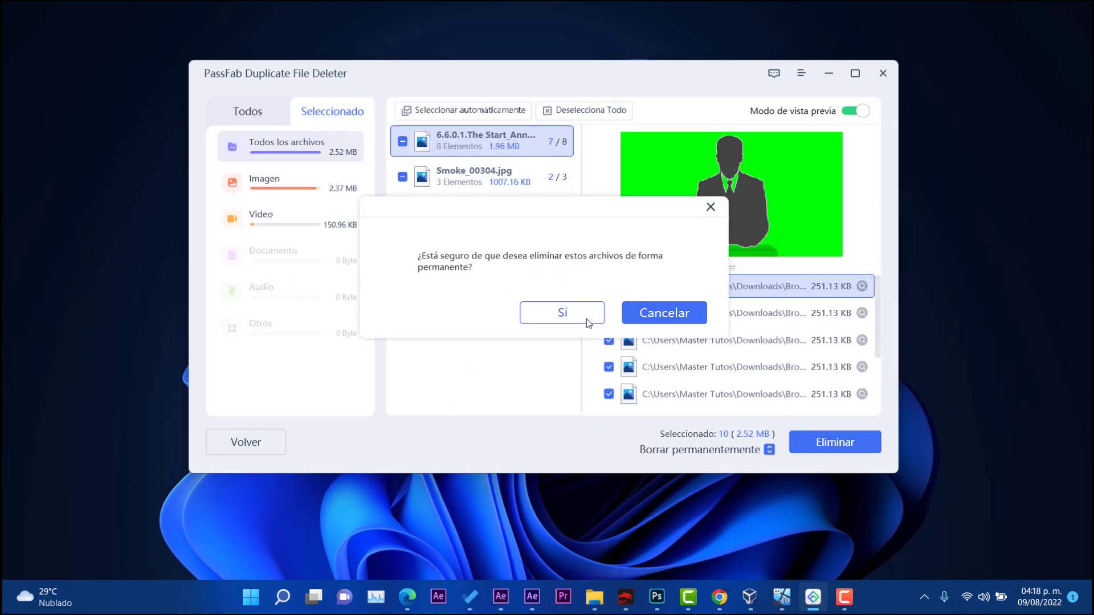
click(570, 312)
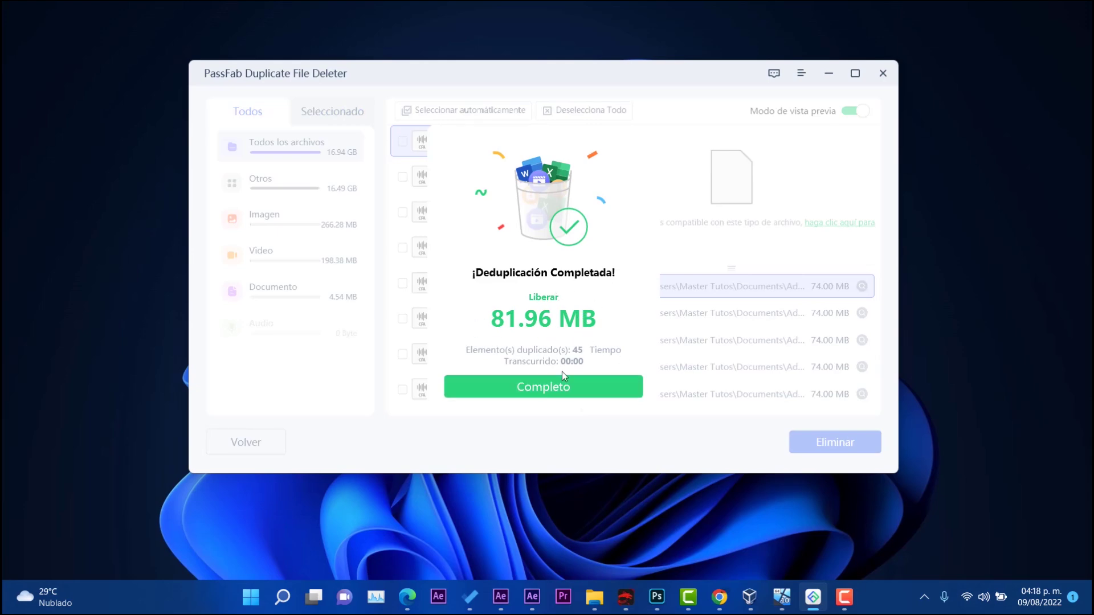
click(589, 384)
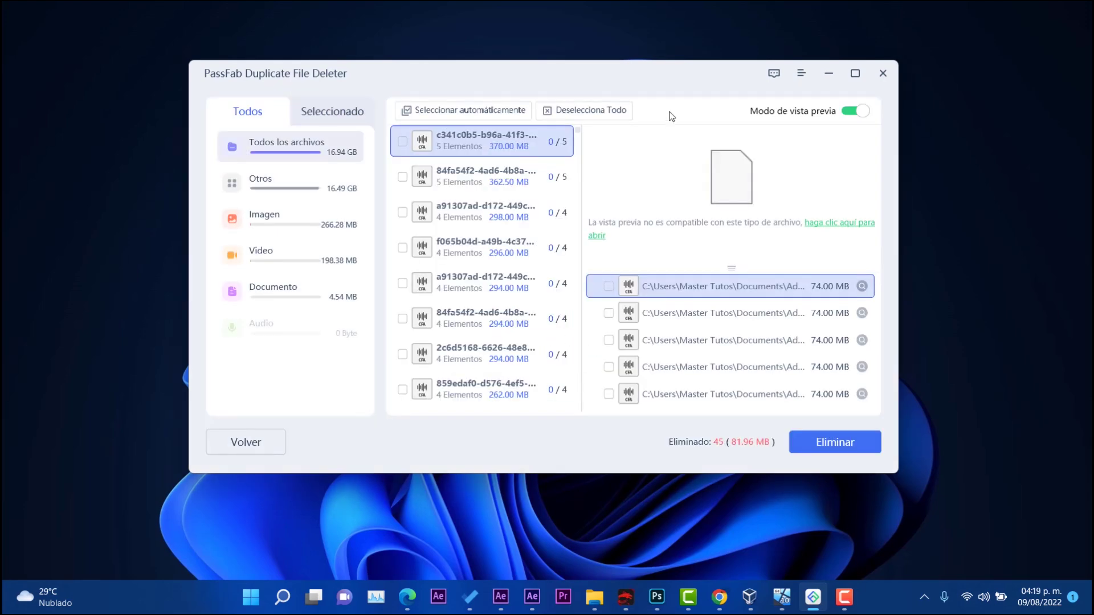
Step: Discard the duplicate scan results and remove both folders from the list of scan locations
click(268, 440)
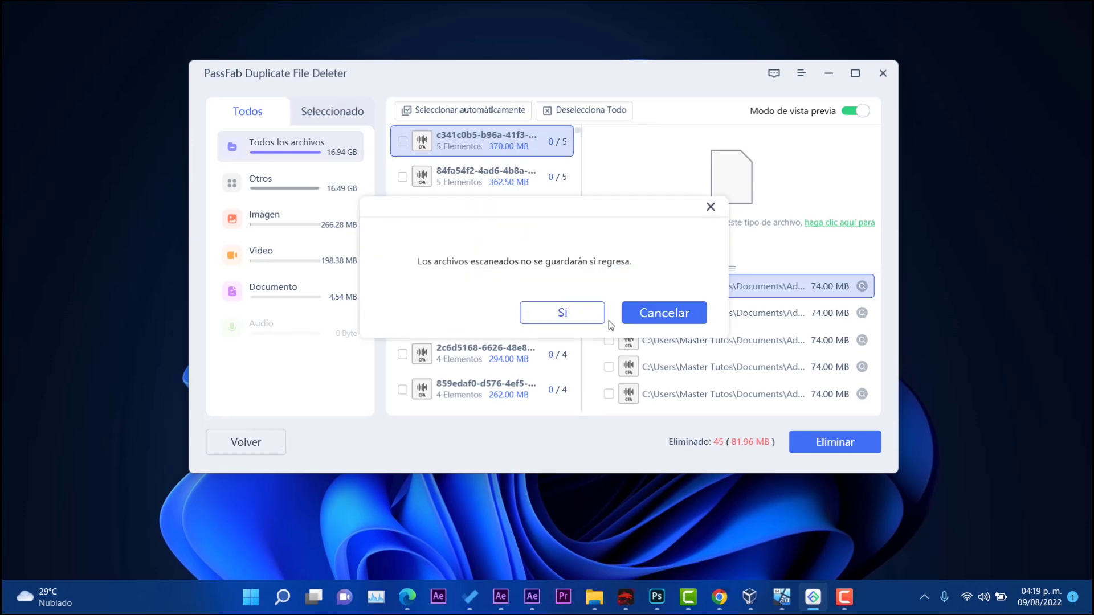
click(533, 313)
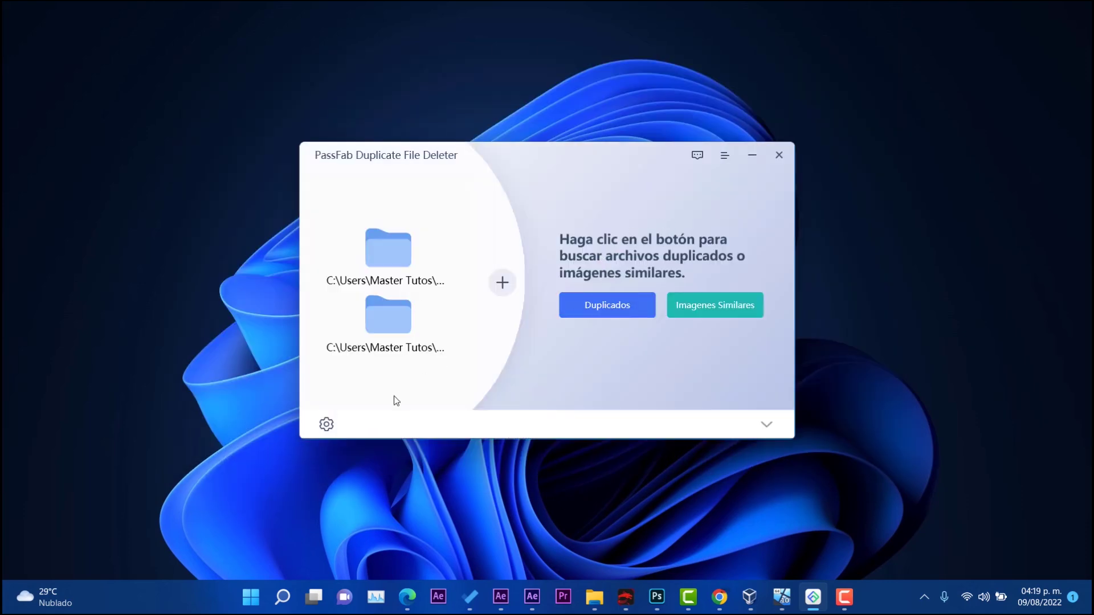
click(410, 298)
click(406, 266)
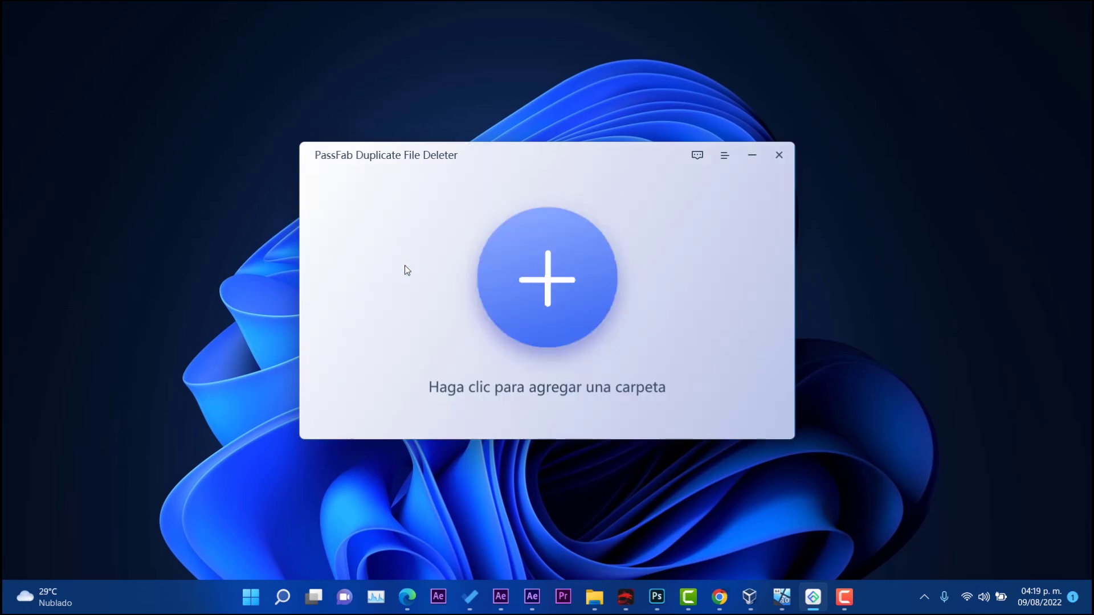
click(594, 597)
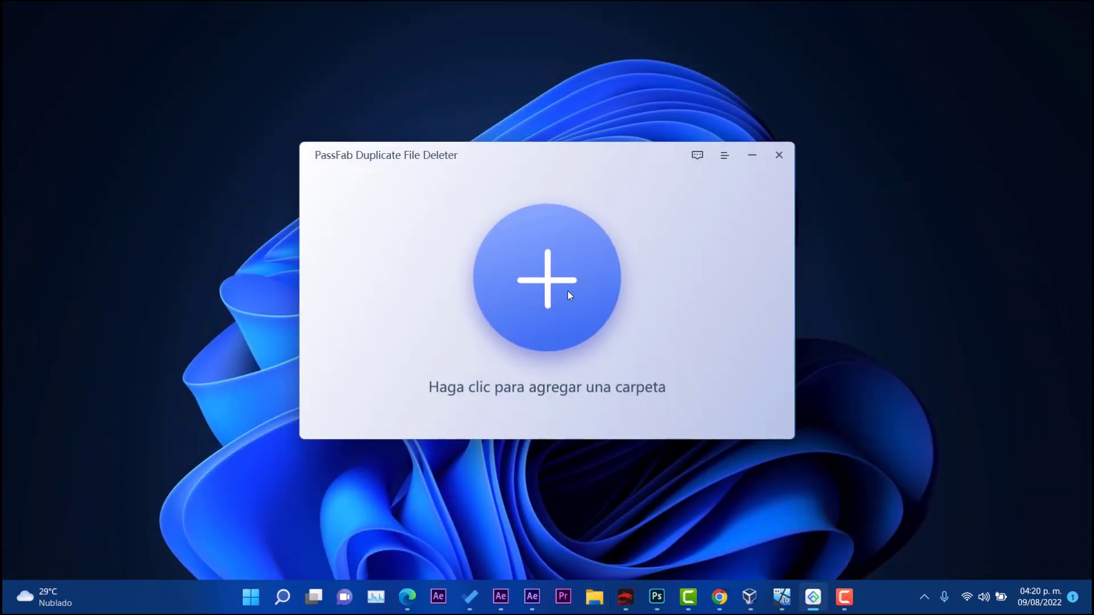
Step: Add the Escritorio folder as the location to scan
click(569, 295)
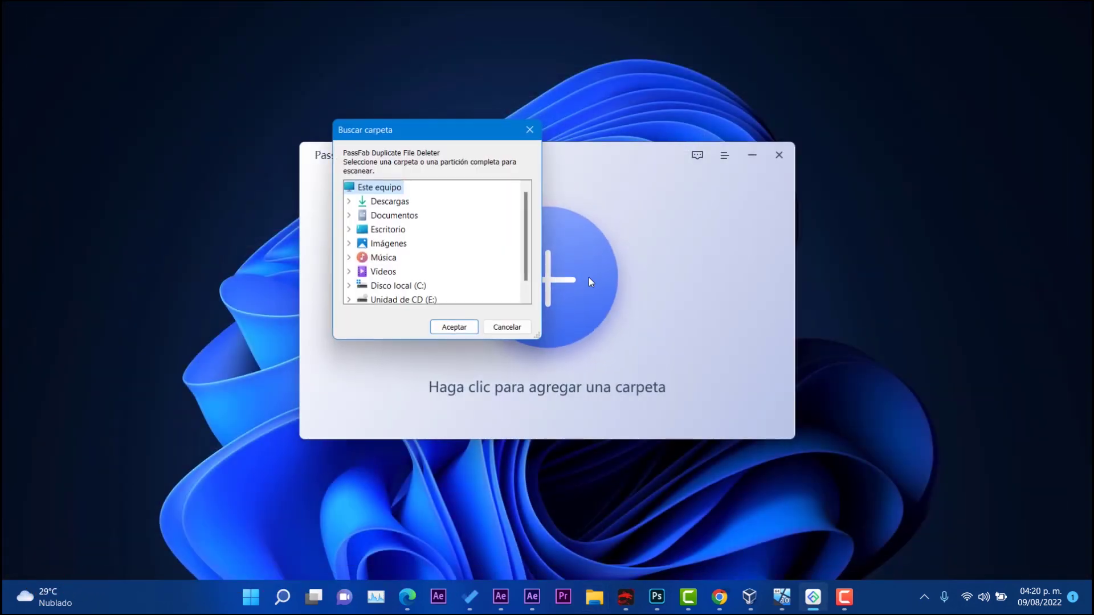
double_click(387, 229)
click(455, 328)
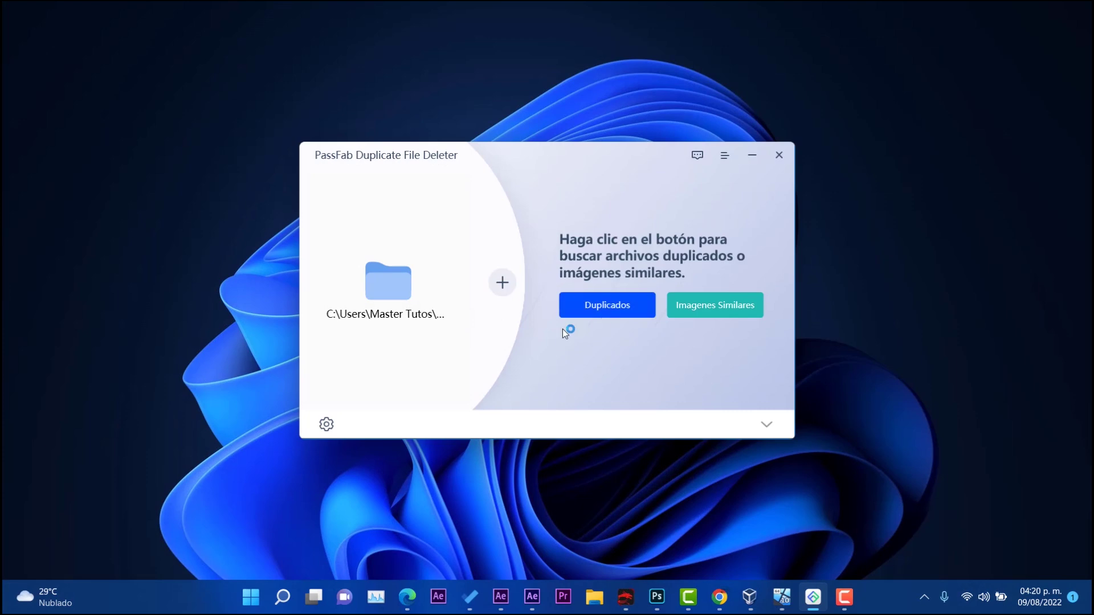
Step: Scan the Escritorio folder for similar images and stop the scan early to work with partial results
click(620, 308)
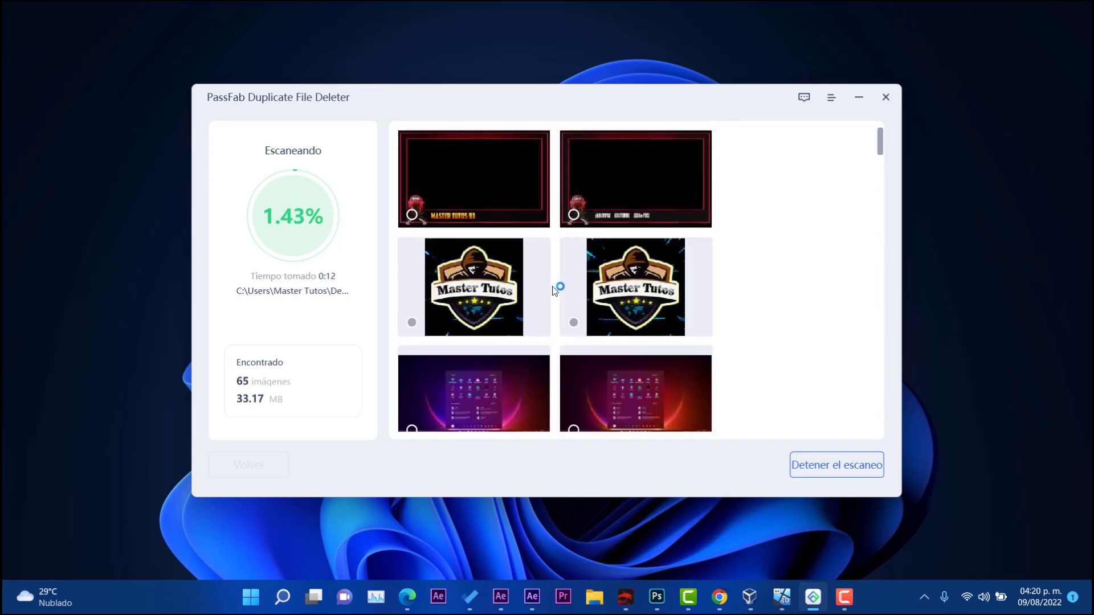
click(839, 466)
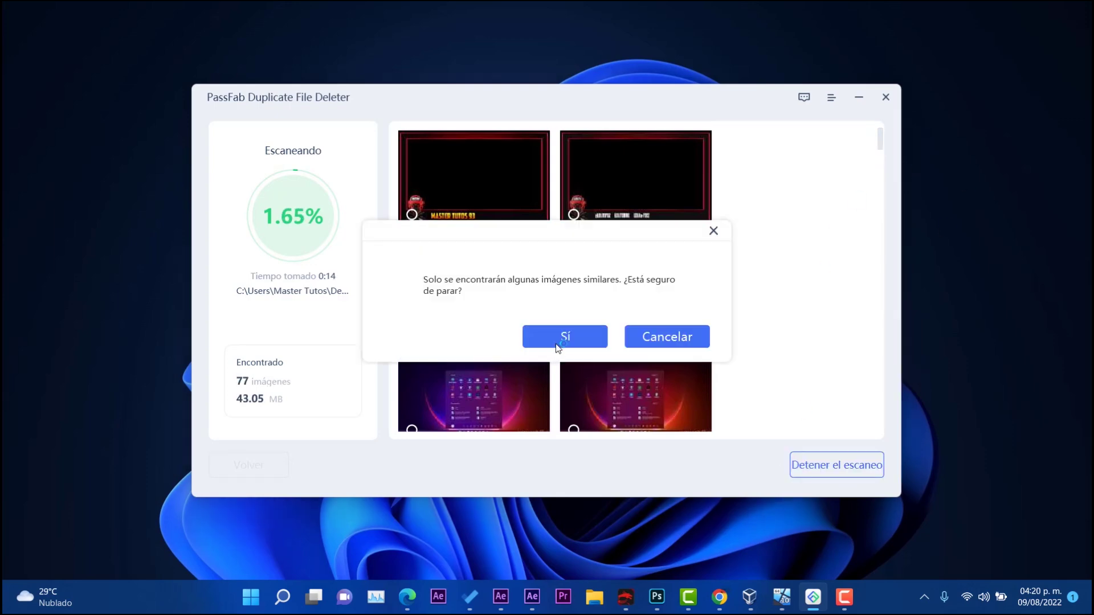
click(556, 344)
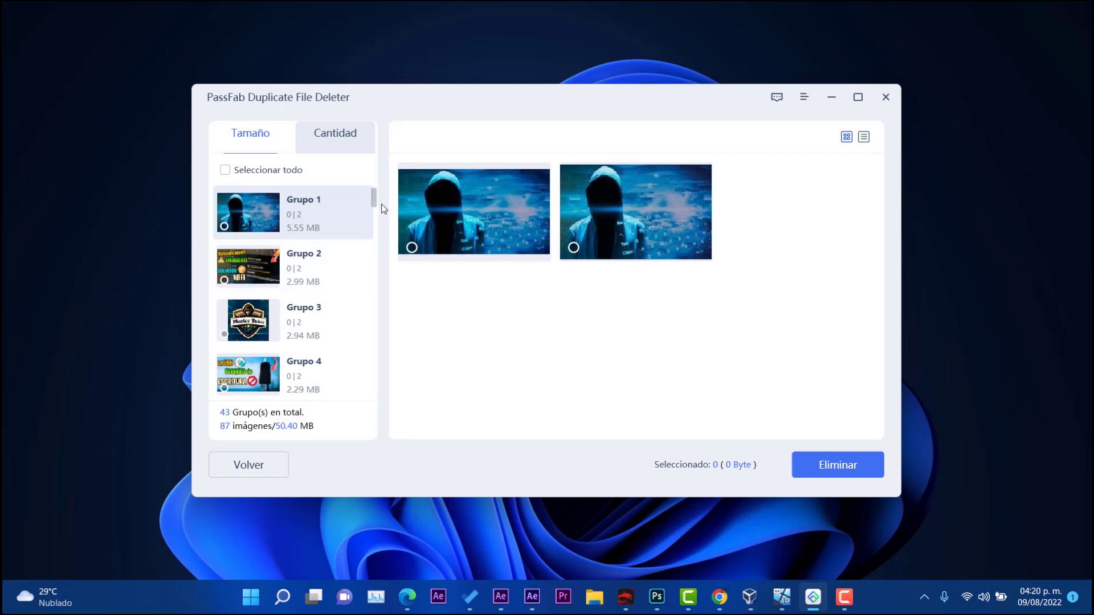
Step: Mark both images in Grupo 1, Grupo 2 and Grupo 17 of the size-sorted similar images for removal
click(224, 226)
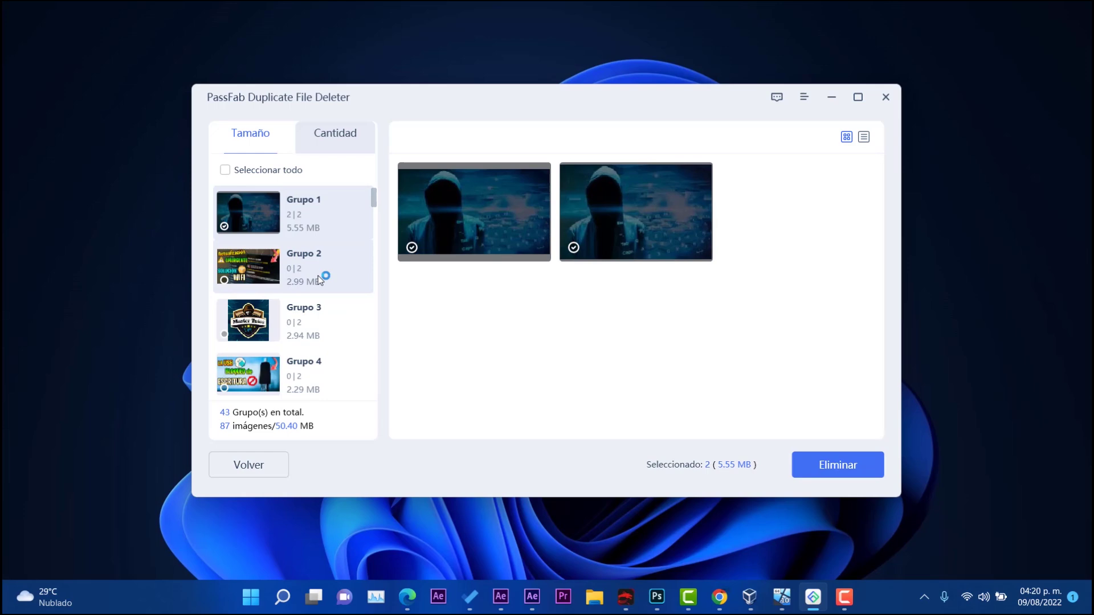
click(282, 278)
click(223, 283)
scroll(344, 308, down, 10)
click(292, 317)
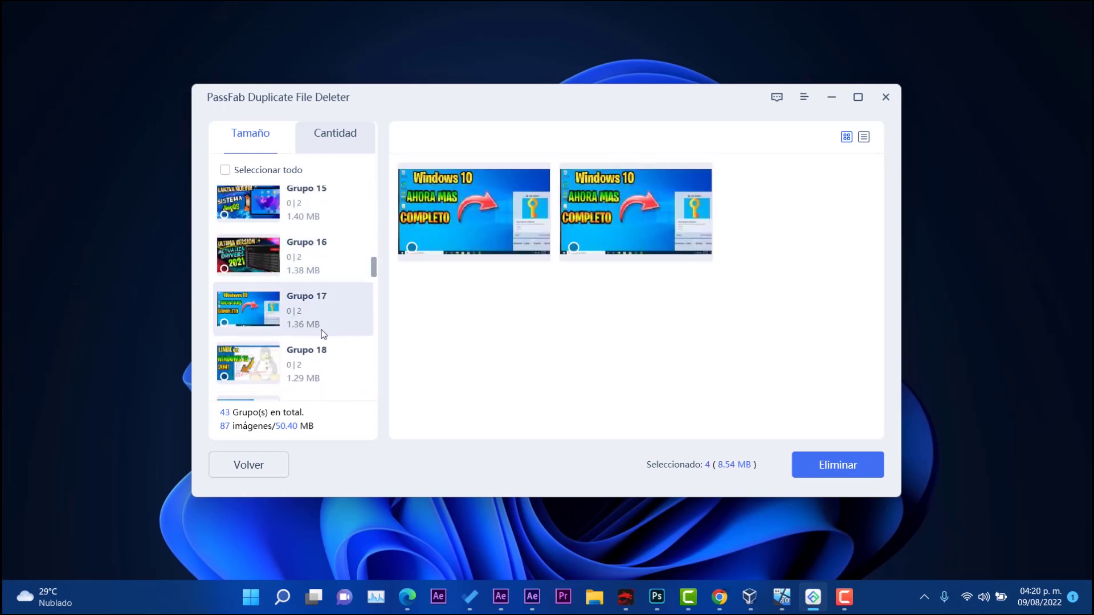
click(224, 323)
Step: Order the similar-image groups by Cantidad and permanently delete the marked images
click(341, 133)
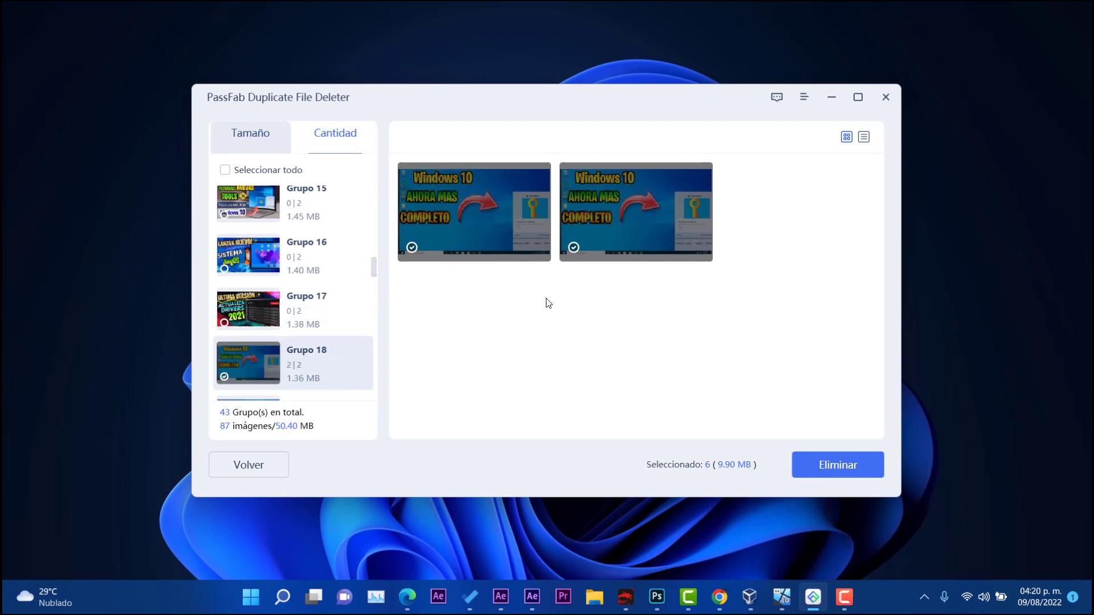
click(834, 464)
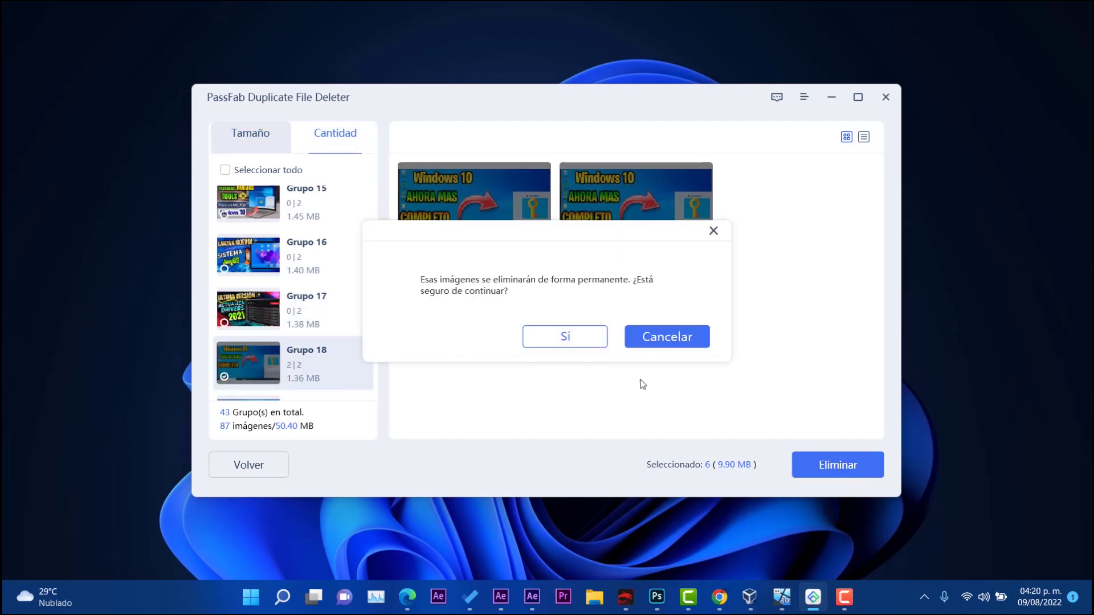
click(581, 339)
click(669, 343)
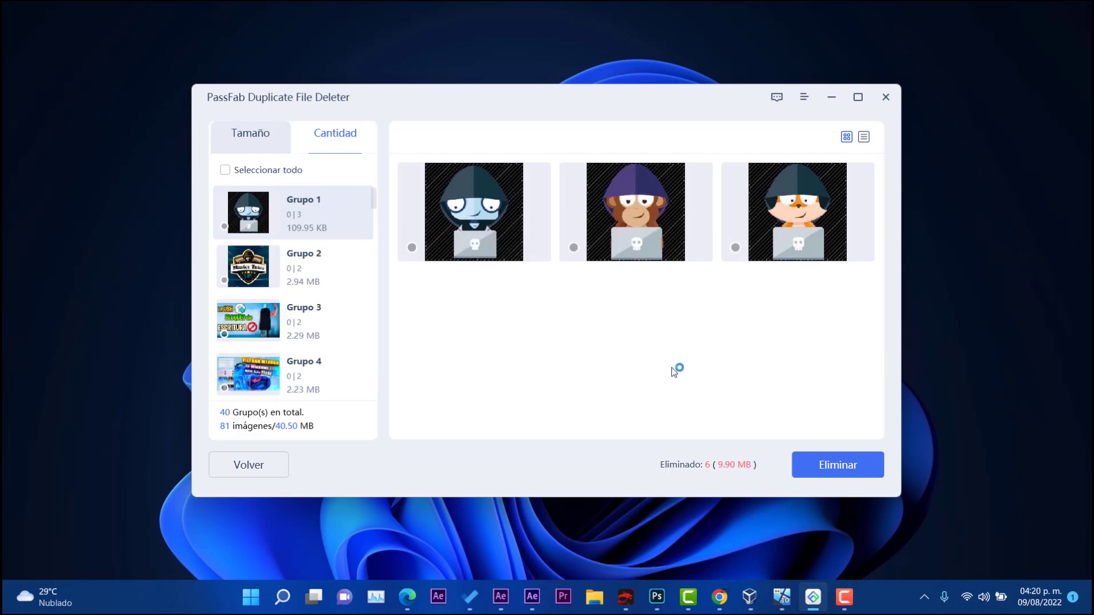
Step: Discard the remaining similar-image scan results and return to the start screen
click(803, 98)
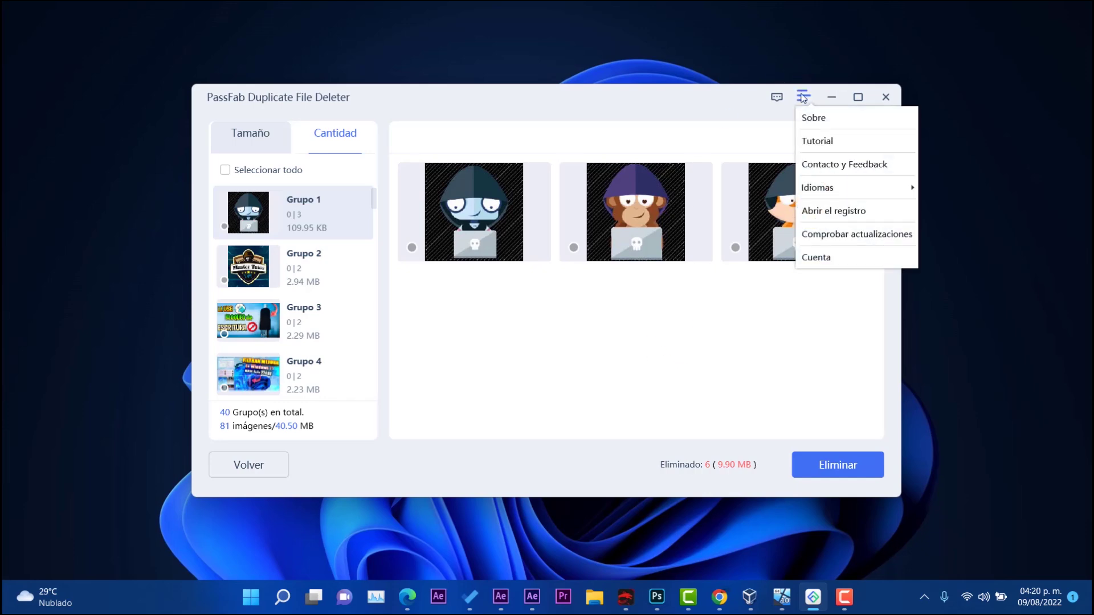
click(262, 467)
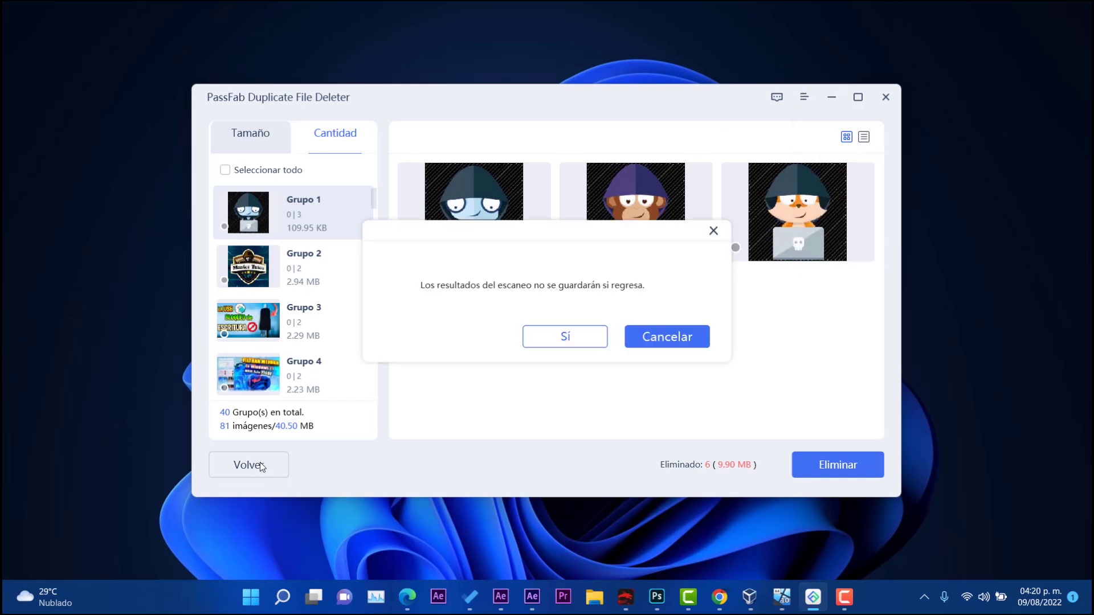
click(546, 340)
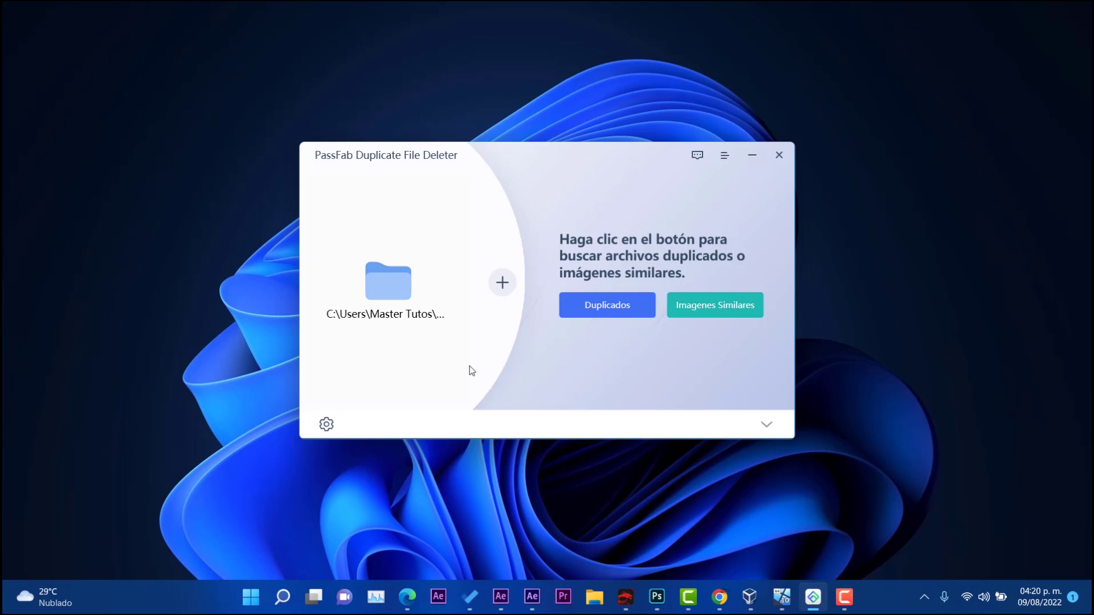